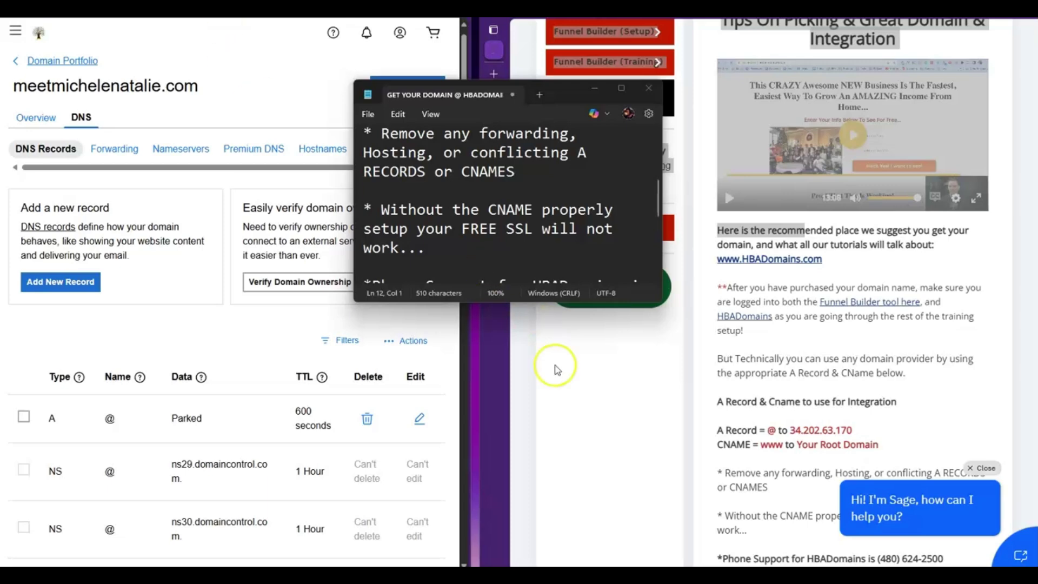
# Clear the text selection on the training page and move the notes window off it, over the DNS records page.
pyautogui.click(616, 401)
pyautogui.moveTo(427, 95); pyautogui.dragTo(272, 96)
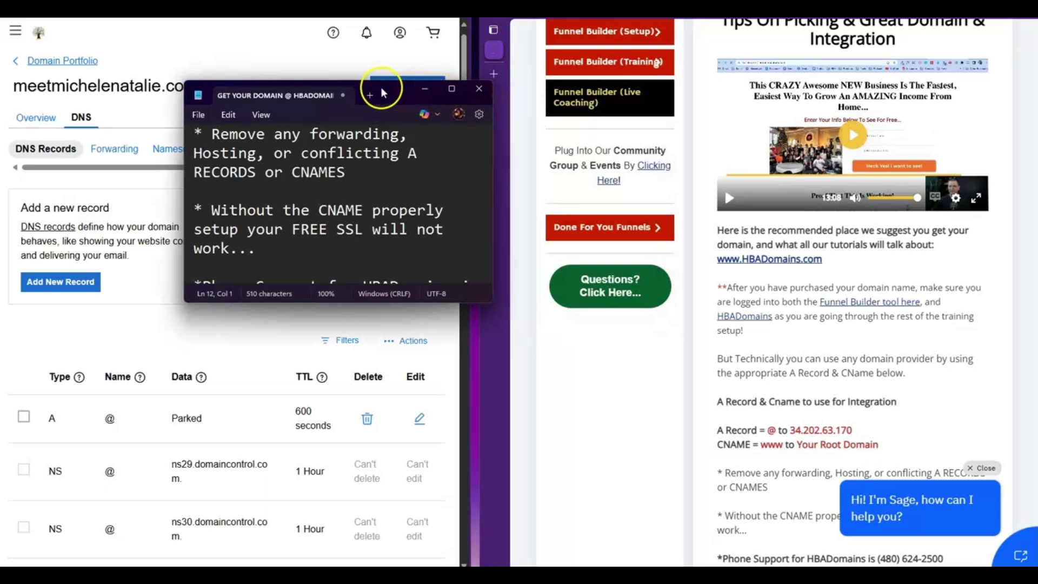
pyautogui.moveTo(381, 87); pyautogui.dragTo(269, 83)
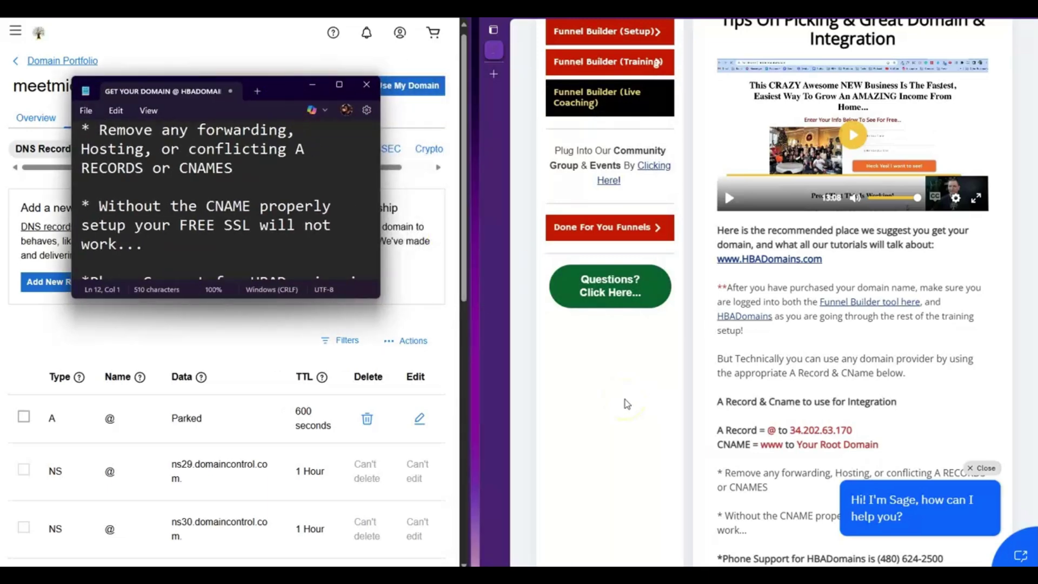
# Return to the beginning of the domain integration training page and send the notes window behind the DNS records page.
pyautogui.scroll(1, 626, 403)
pyautogui.scroll(3, 626, 403)
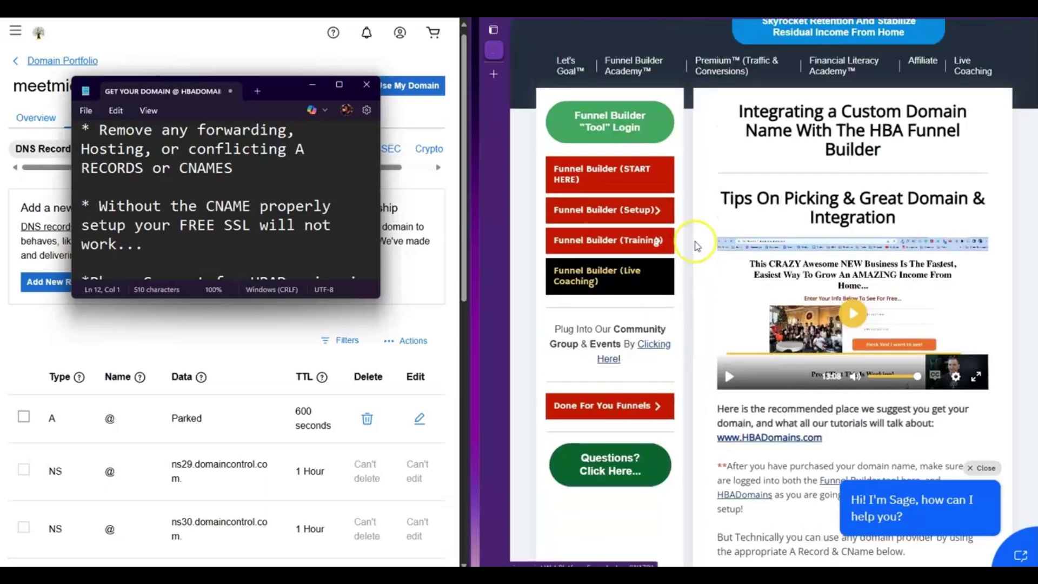
pyautogui.scroll(1, 605, 192)
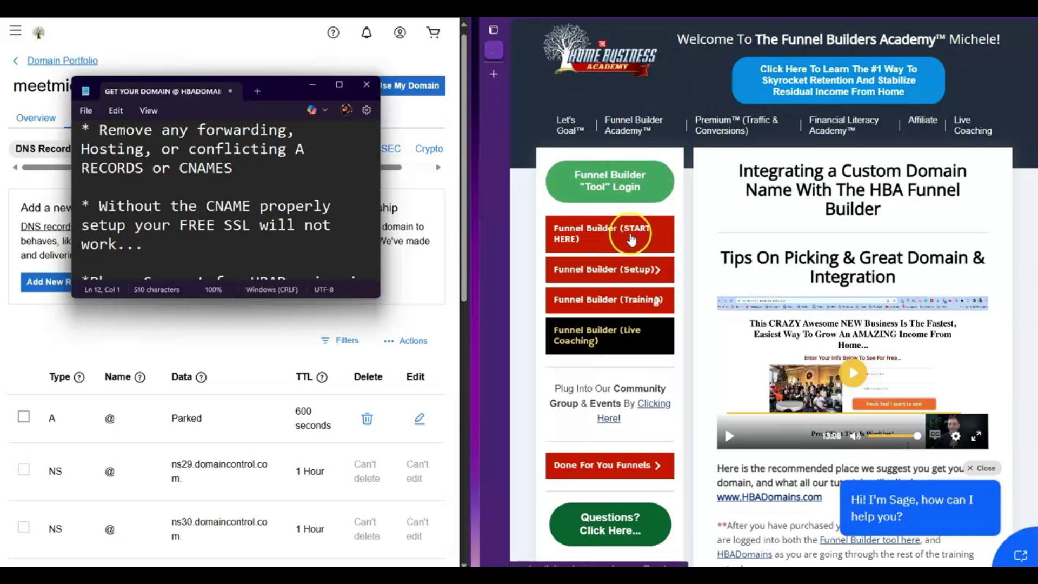
pyautogui.click(626, 272)
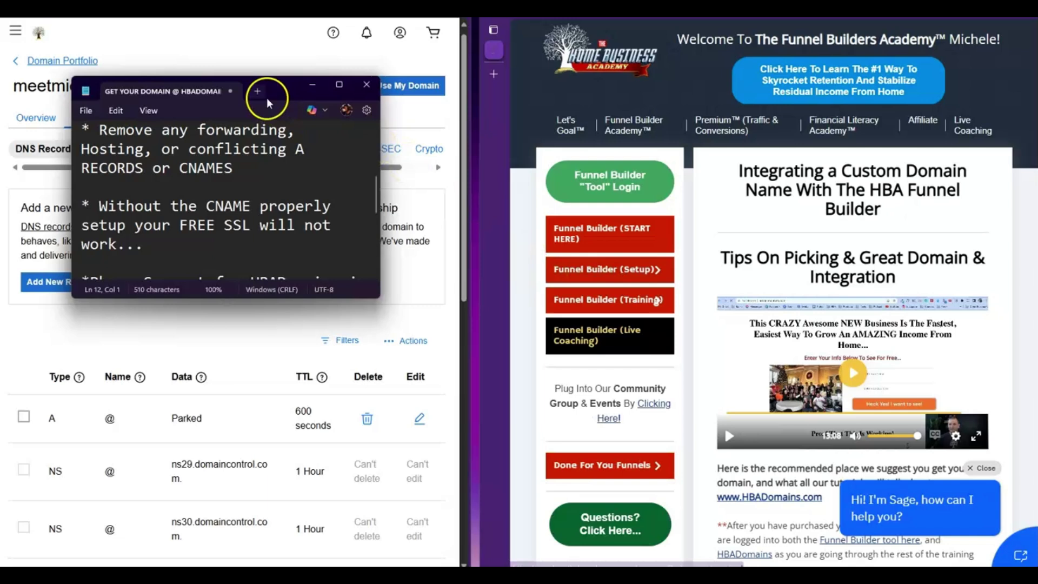
pyautogui.click(201, 34)
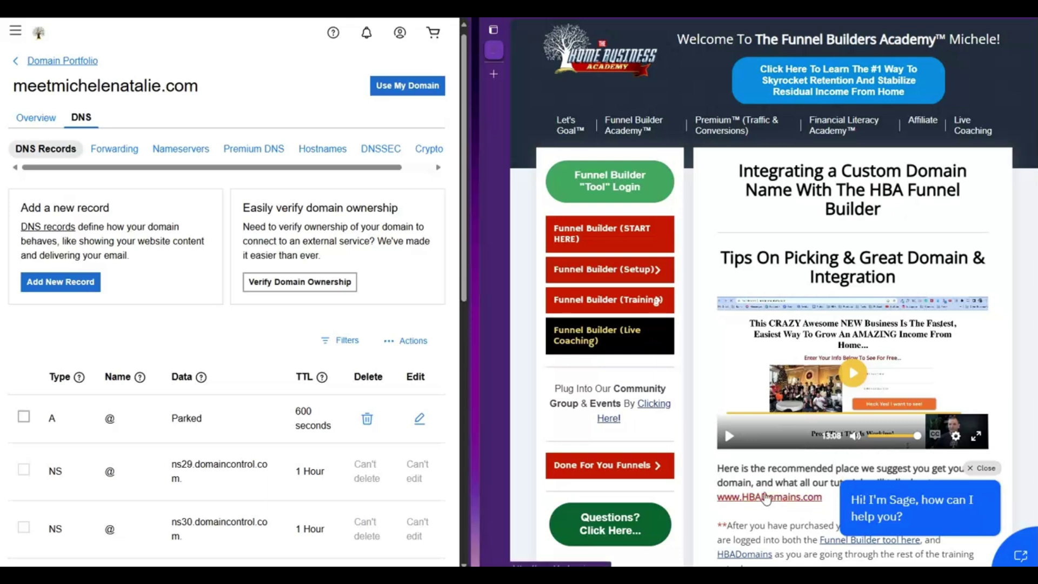
pyautogui.click(759, 503)
pyautogui.click(763, 501)
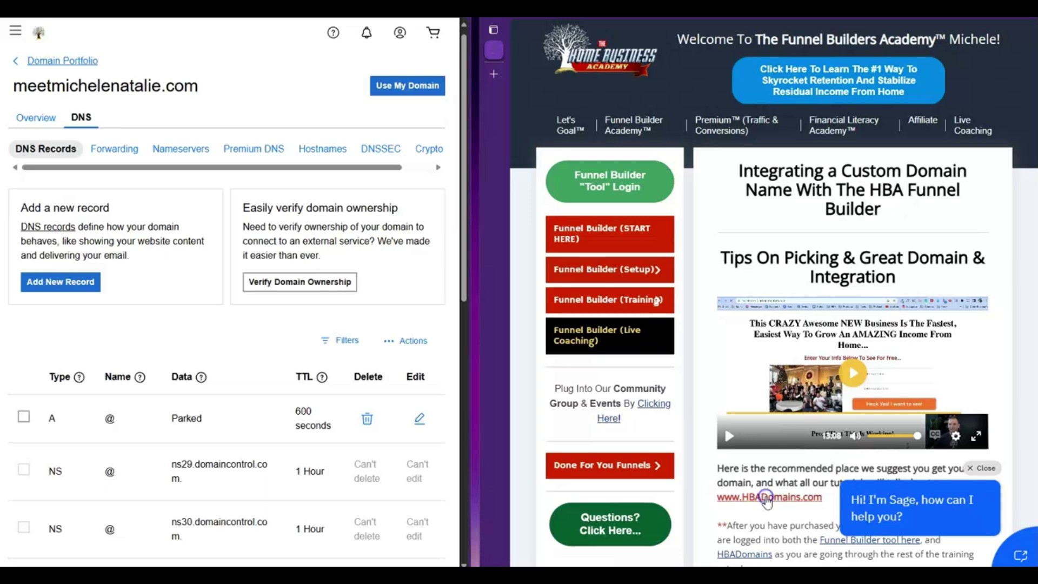
pyautogui.click(766, 499)
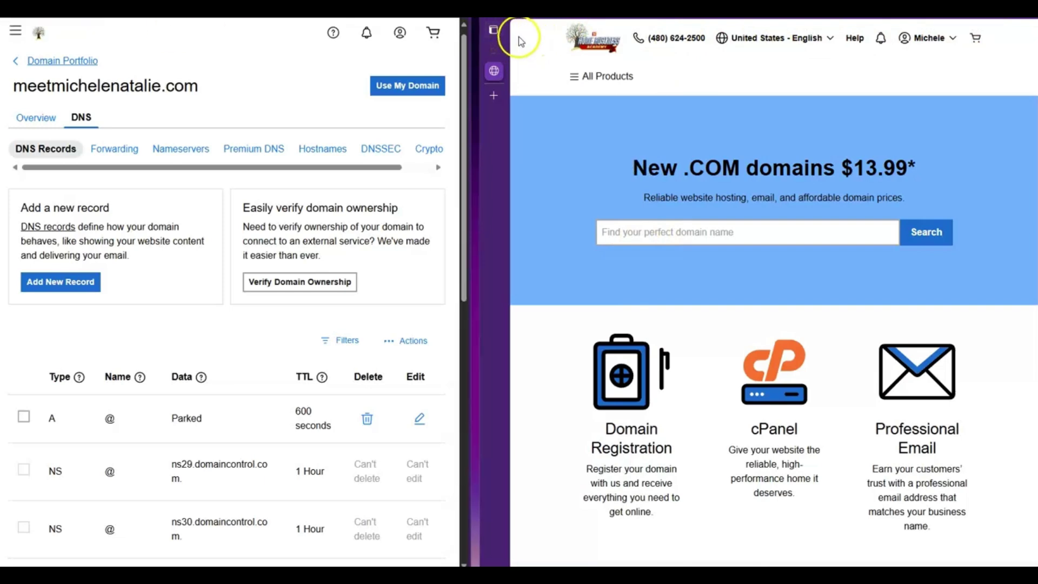
pyautogui.click(494, 50)
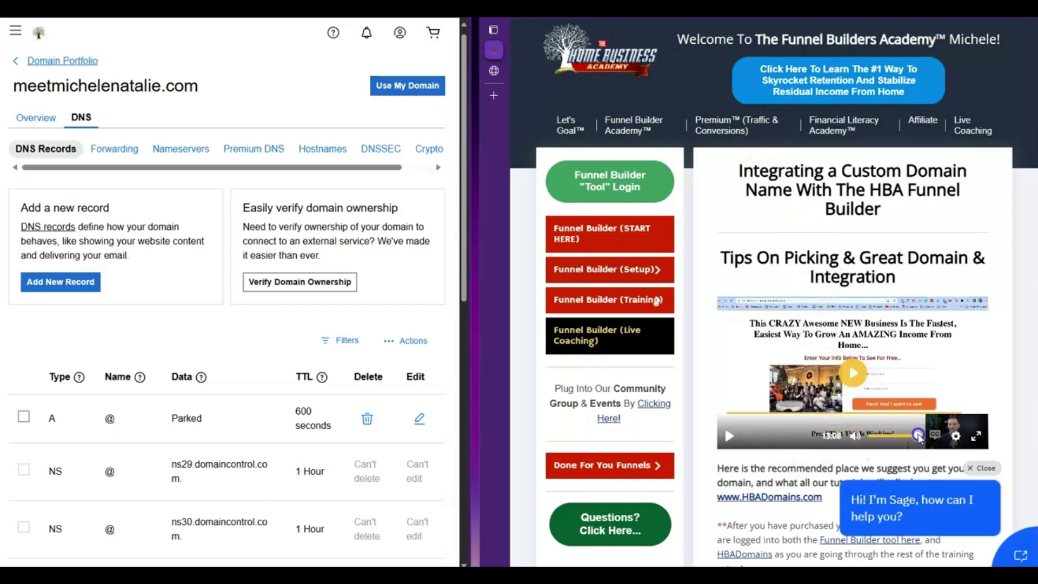
# Rewind the domain integration training video to its start, play its opening, and pause it.
pyautogui.click(925, 413)
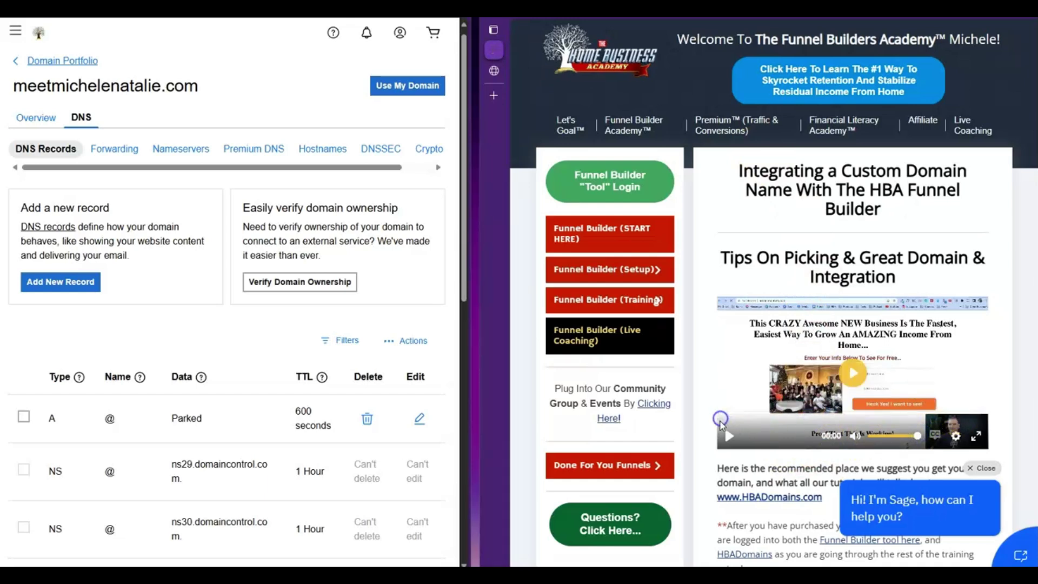
pyautogui.click(720, 414)
pyautogui.click(732, 442)
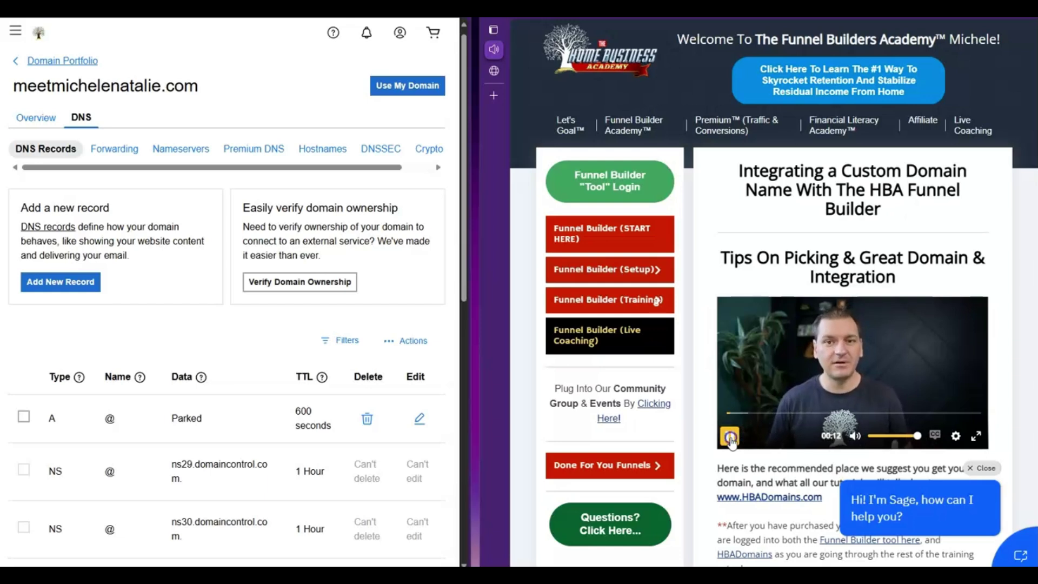
pyautogui.click(730, 436)
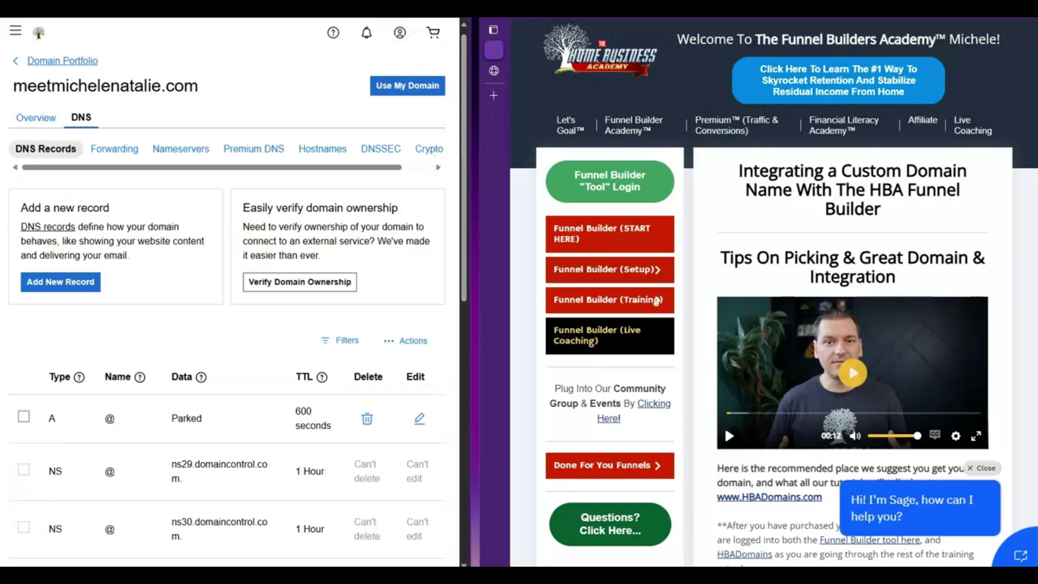
# Bring the notes window to the front and extend its height to show more of the domain setup notes.
pyautogui.hotkey('alt', 'Tab')
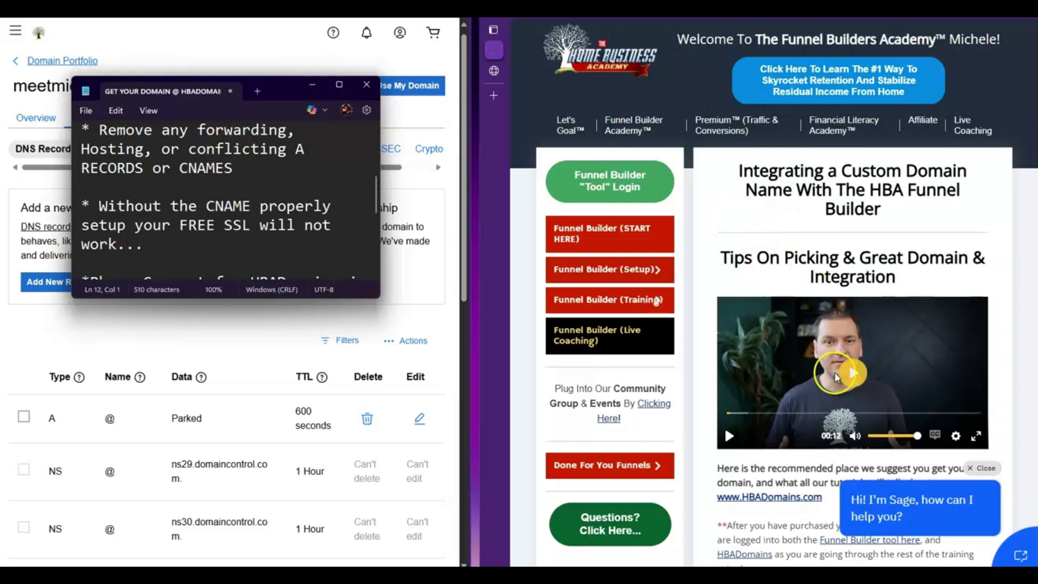
pyautogui.click(269, 67)
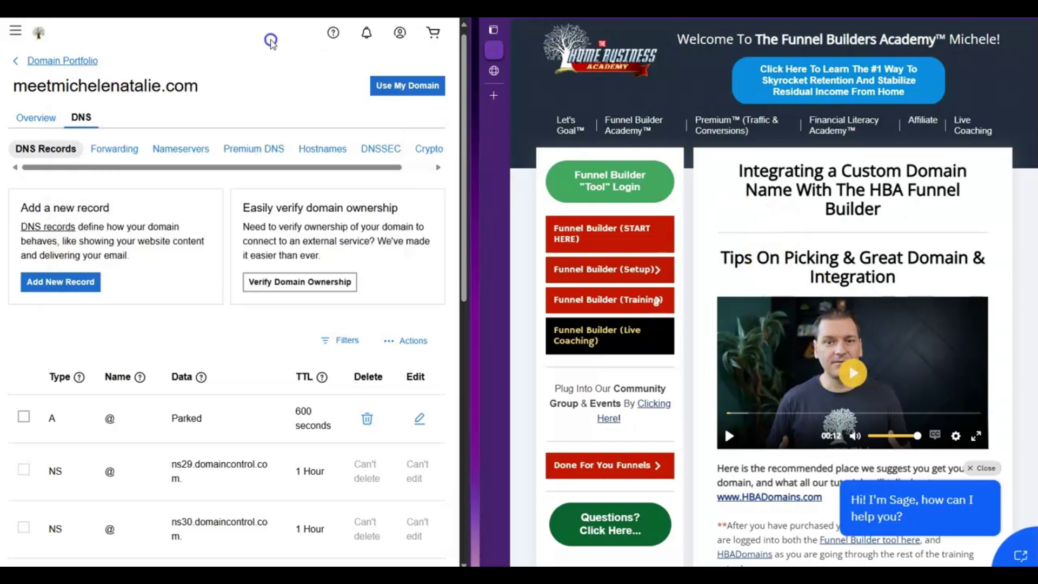
pyautogui.moveTo(270, 40); pyautogui.dragTo(274, 66)
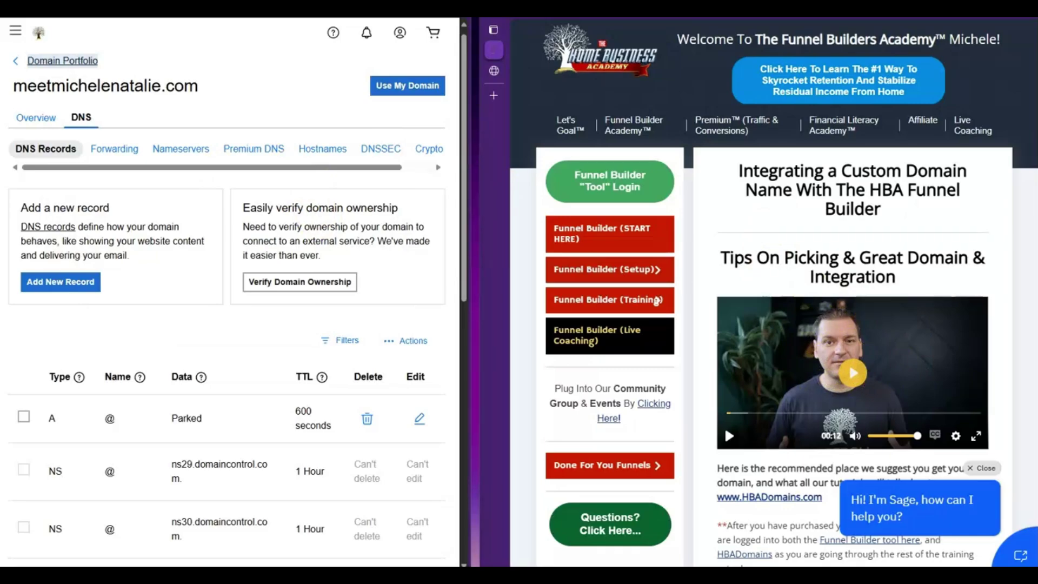
pyautogui.hotkey('alt', 'Tab')
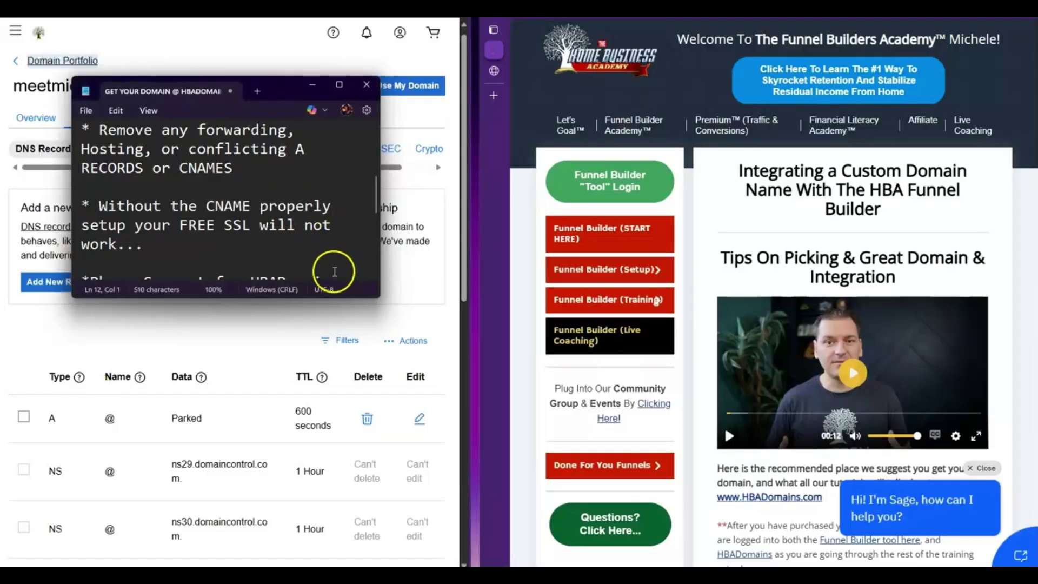
pyautogui.moveTo(314, 301); pyautogui.dragTo(329, 523)
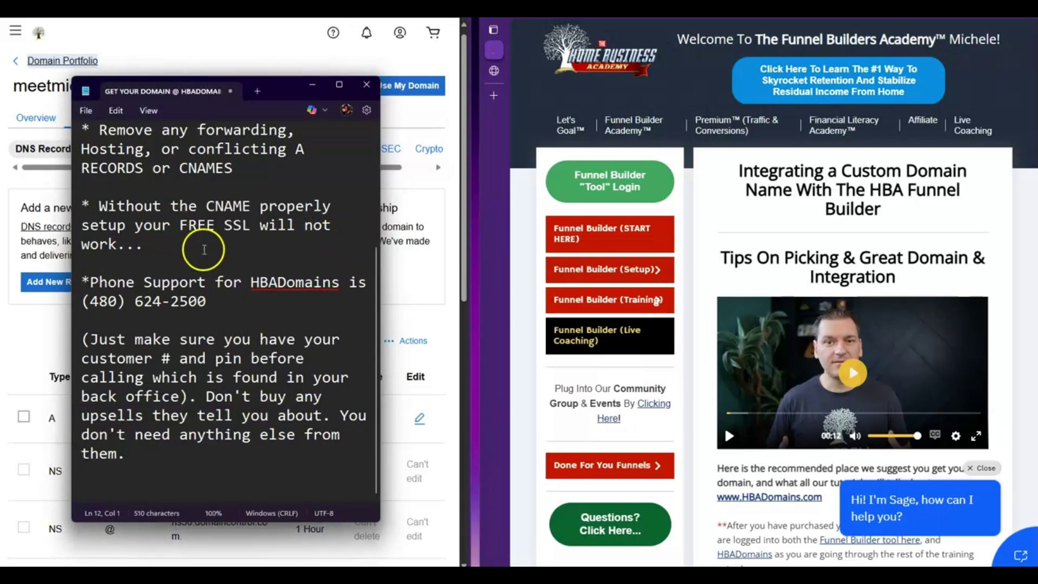
# Compare the A record and CNAME instructions in the notes with those on the training page.
pyautogui.scroll(1, 215, 276)
pyautogui.scroll(3, 216, 276)
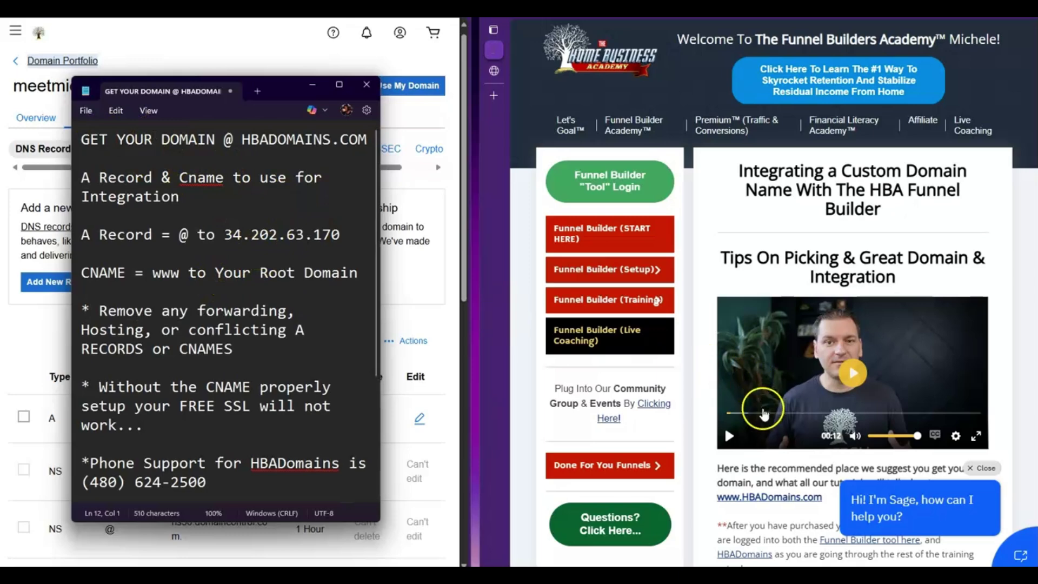
pyautogui.scroll(-1, 766, 414)
pyautogui.scroll(-2, 766, 415)
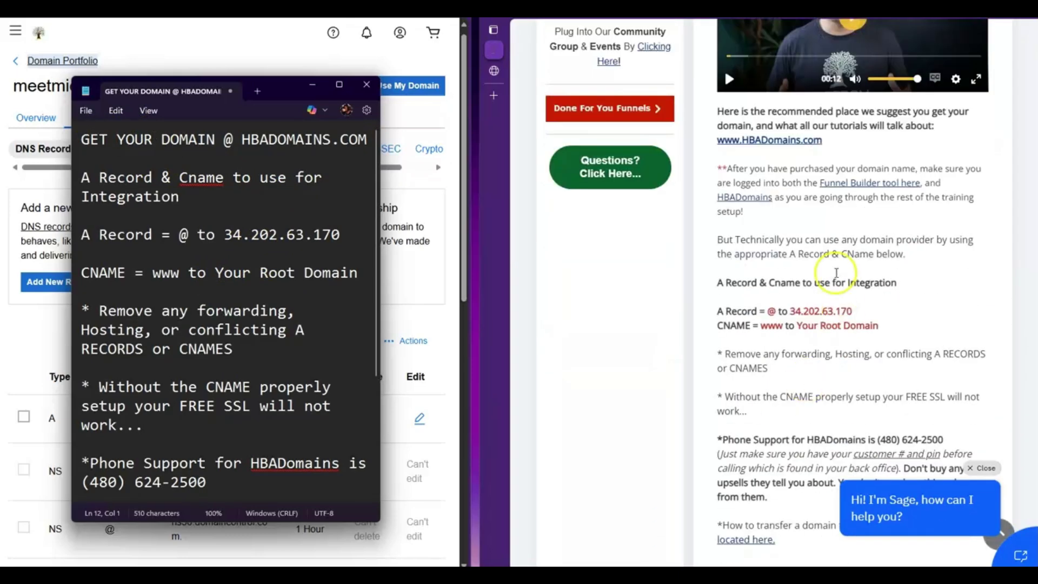
pyautogui.scroll(3, 800, 427)
pyautogui.scroll(3, 799, 427)
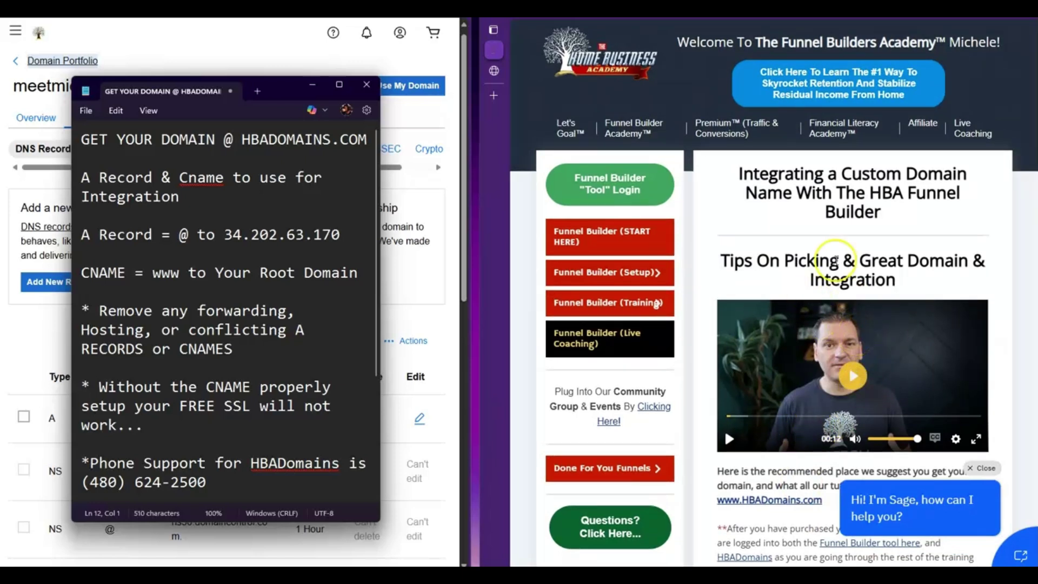
# Hide the notes window to uncover the domain's DNS records page.
pyautogui.click(734, 415)
pyautogui.click(264, 42)
pyautogui.click(805, 385)
pyautogui.click(317, 61)
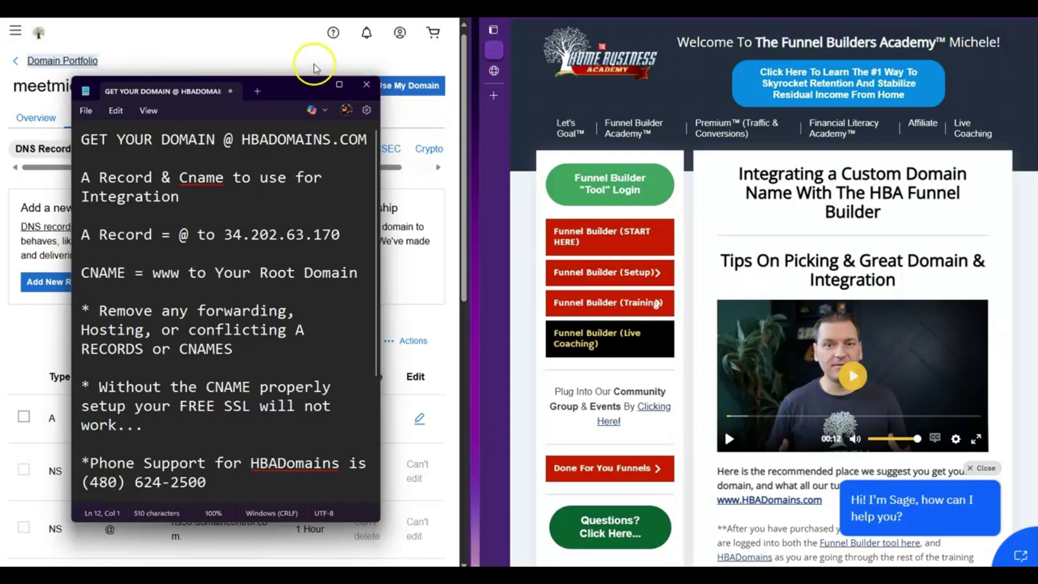
pyautogui.click(323, 96)
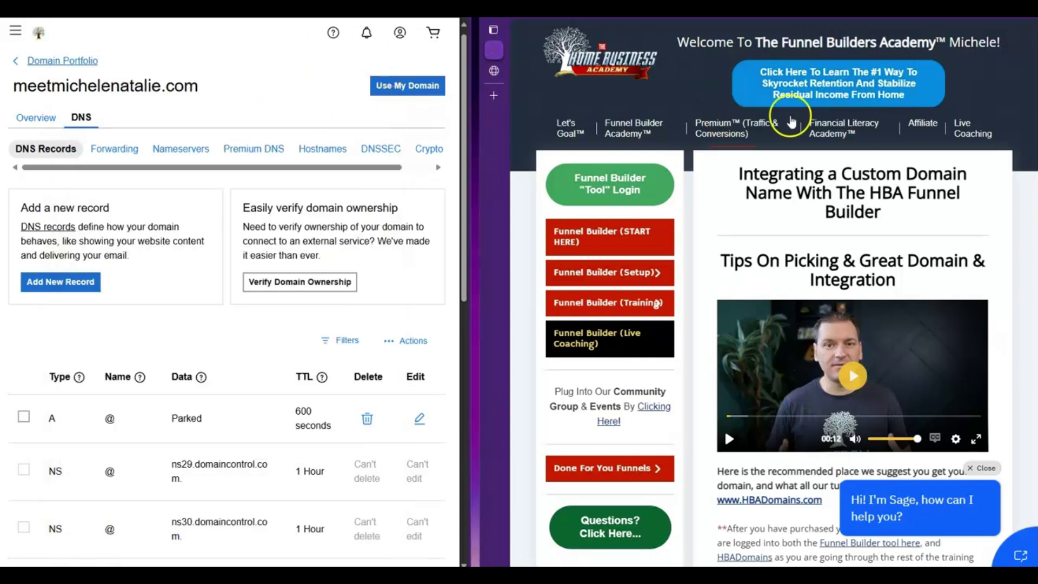
pyautogui.click(846, 234)
pyautogui.click(818, 481)
pyautogui.click(815, 474)
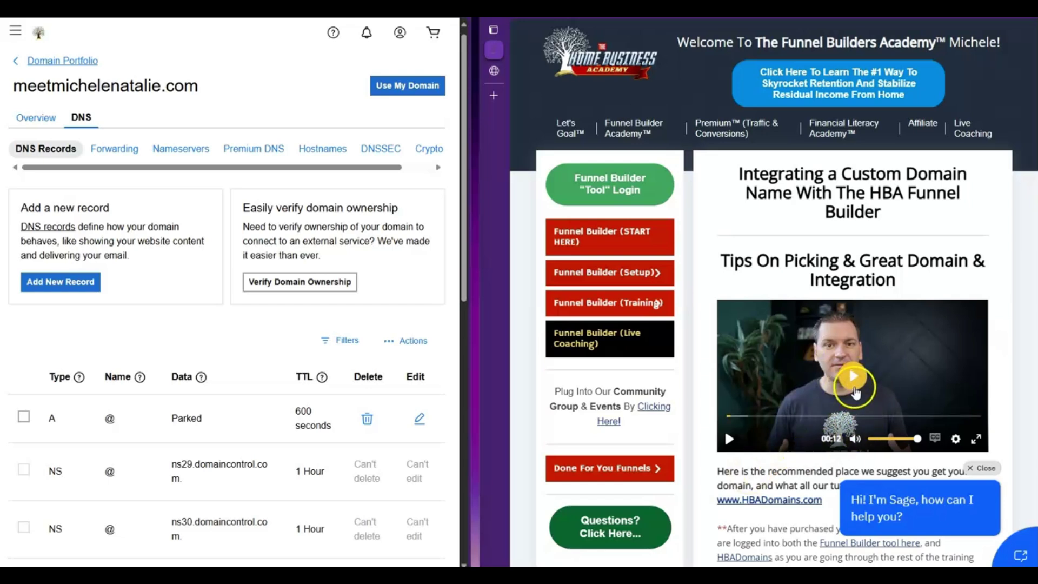
# Open the HBADomains site again to view where a domain name is searched, and return to the Funnel Builder Academy page.
pyautogui.click(779, 502)
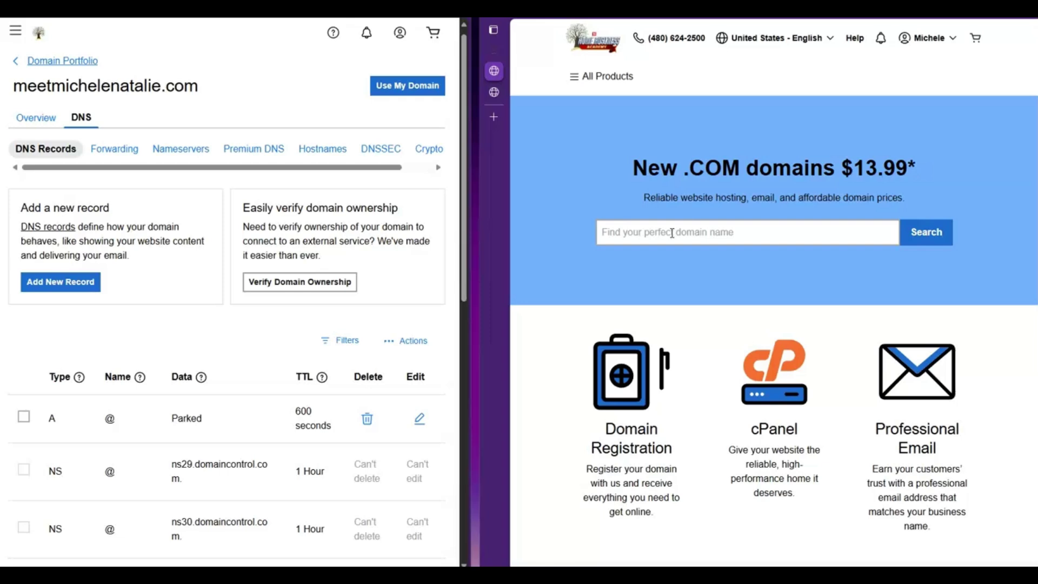
pyautogui.click(684, 227)
pyautogui.click(492, 50)
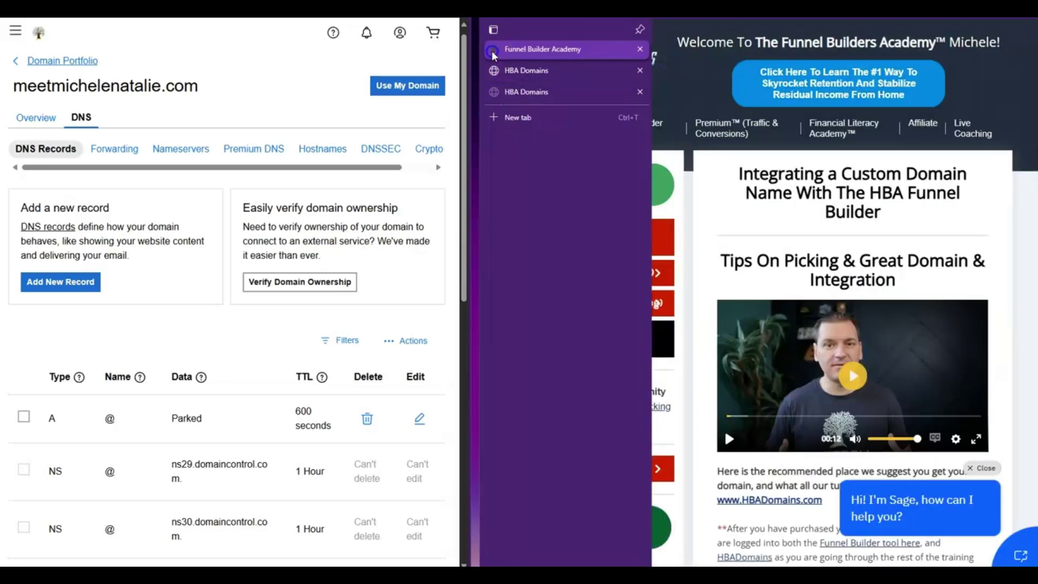
pyautogui.click(852, 353)
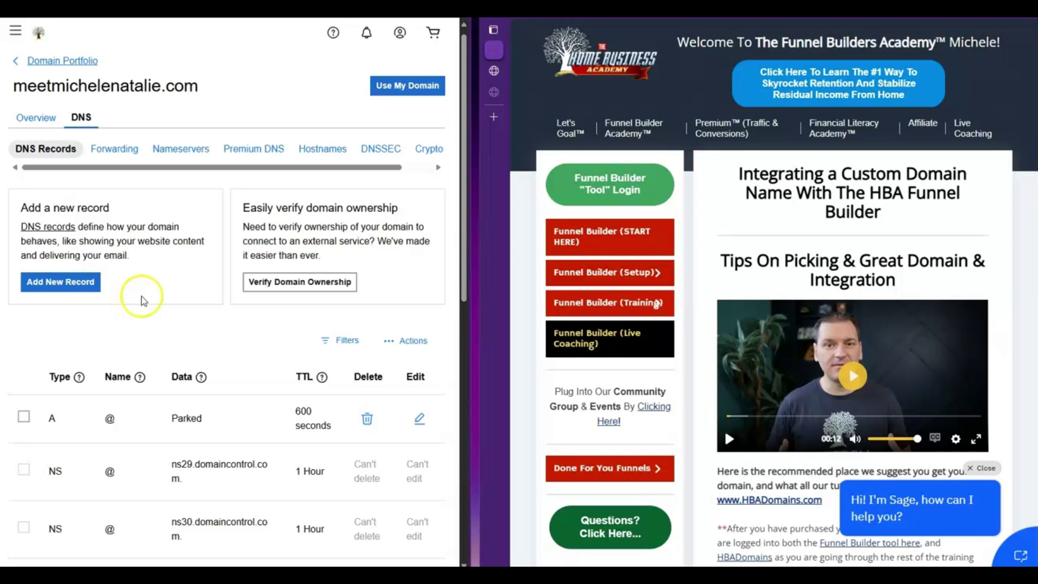
# Check the overview of meetmichelenatalie.com and return to its DNS records.
pyautogui.click(33, 119)
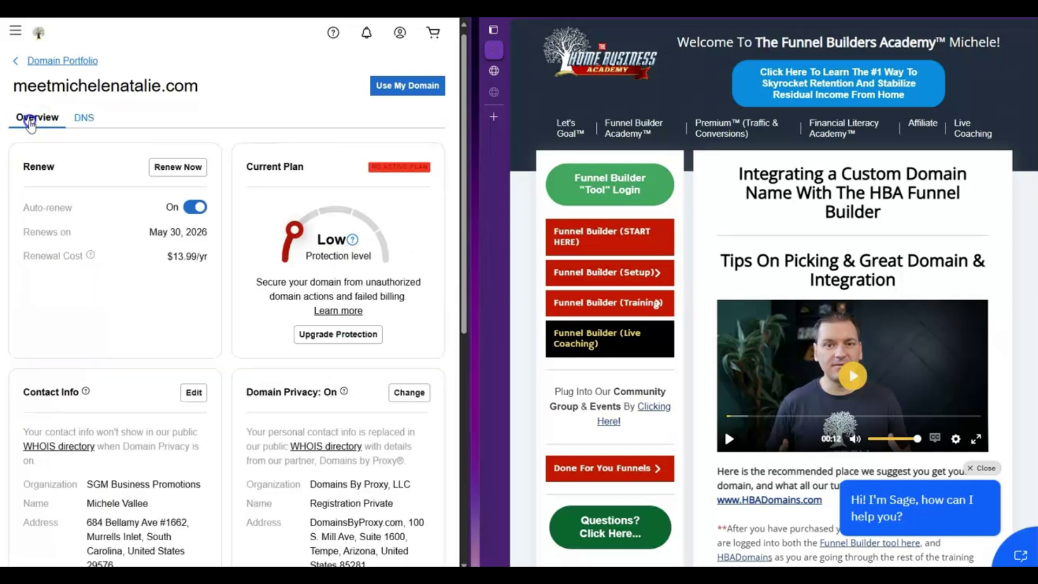
pyautogui.click(81, 119)
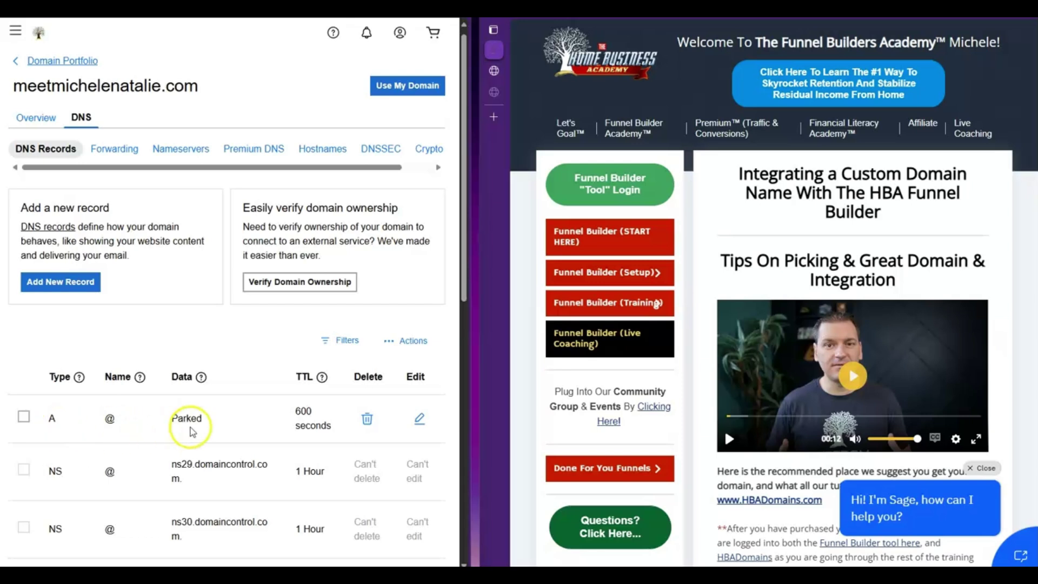
# Copy the A record IP address 34.202.63.170 from the integration instructions on the training page.
pyautogui.scroll(-2, 832, 416)
pyautogui.scroll(-5, 837, 412)
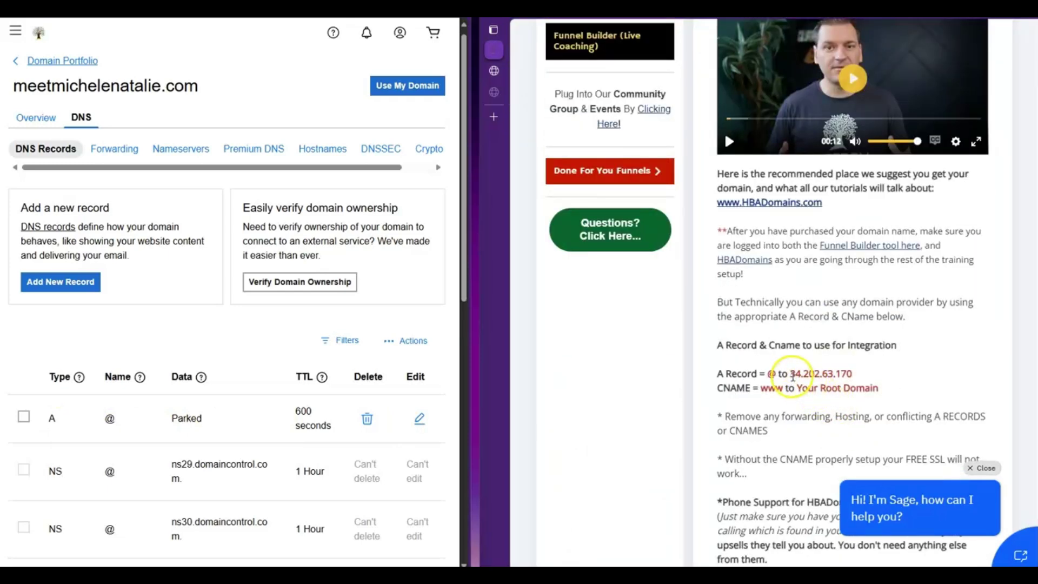
pyautogui.moveTo(791, 373); pyautogui.dragTo(854, 373)
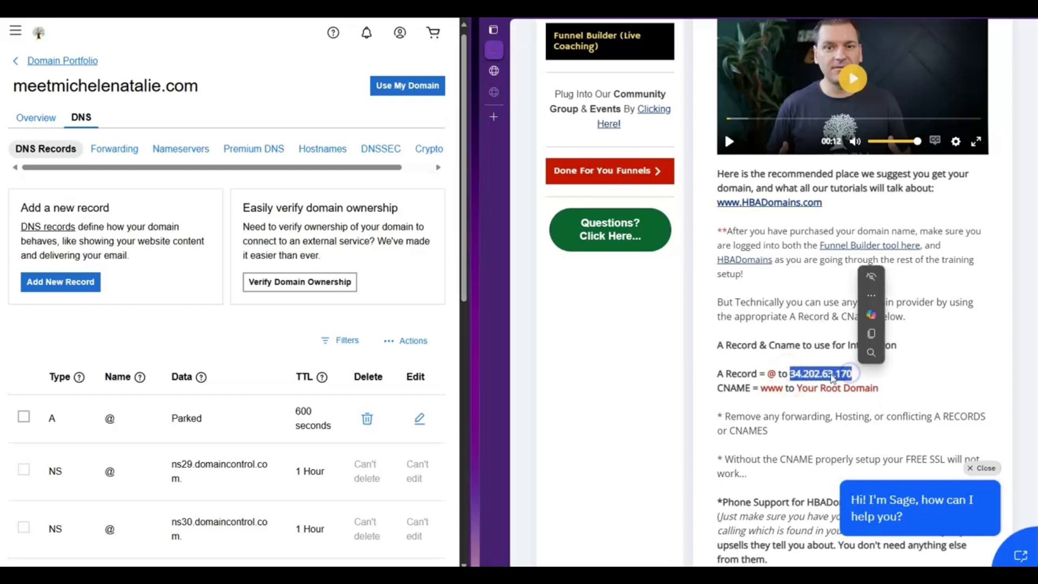
pyautogui.rightClick(827, 375)
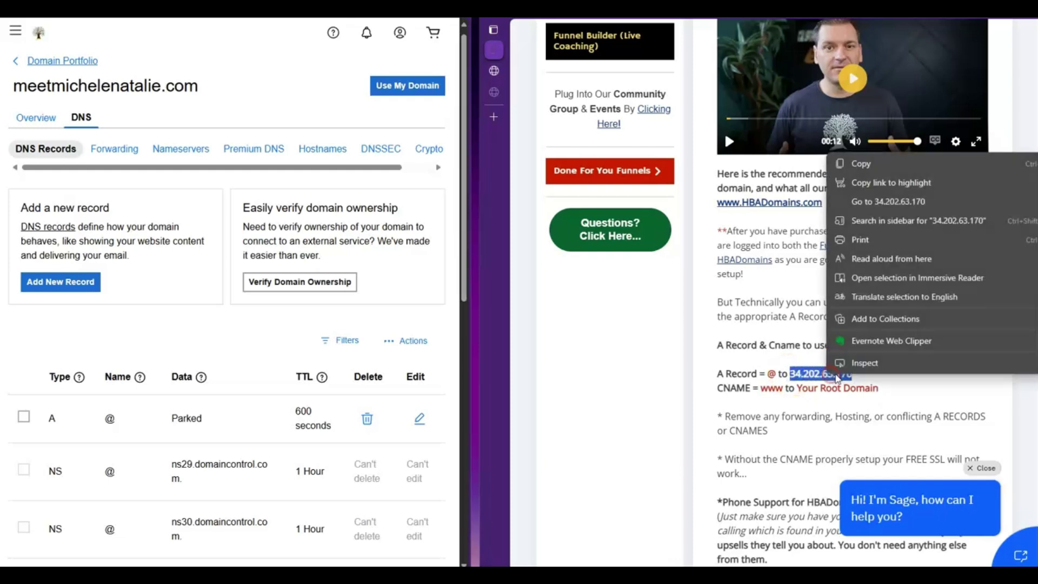
pyautogui.click(861, 163)
# Change the value of the domain's A record for @ to the copied IP address 34.202.63.170 and save it.
pyautogui.click(420, 419)
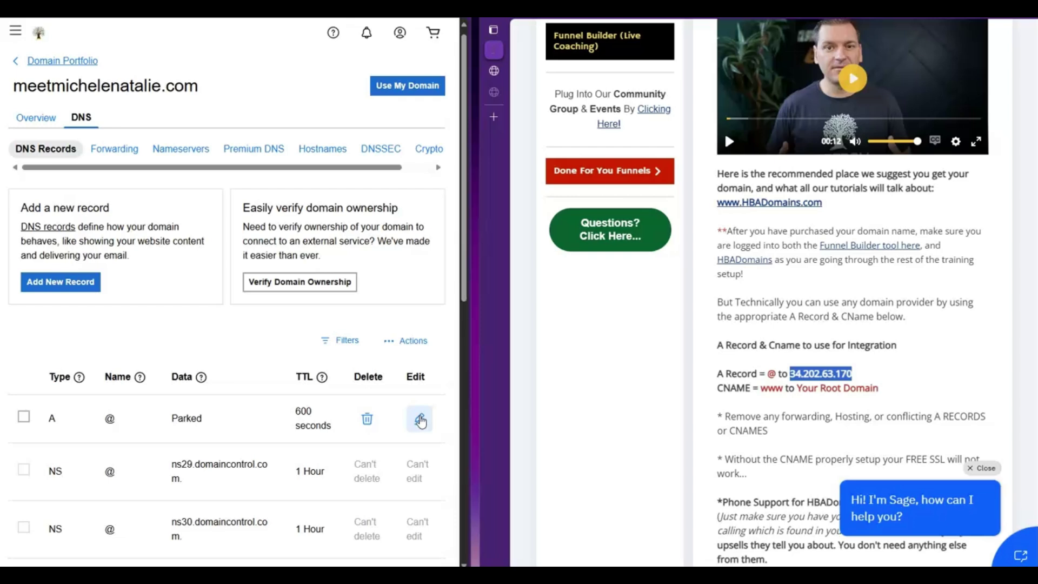
pyautogui.click(420, 420)
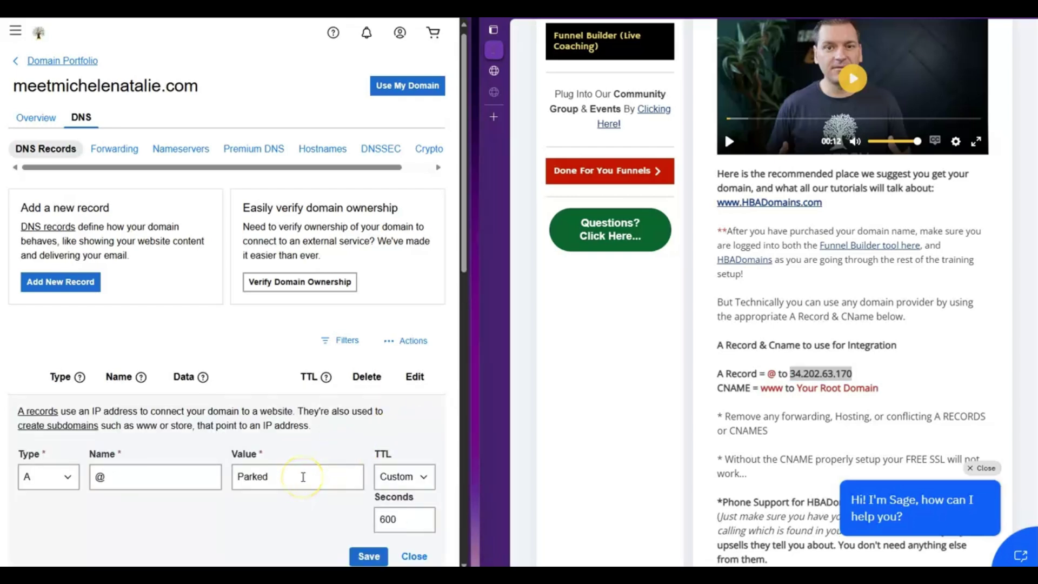
pyautogui.moveTo(227, 478); pyautogui.dragTo(271, 477)
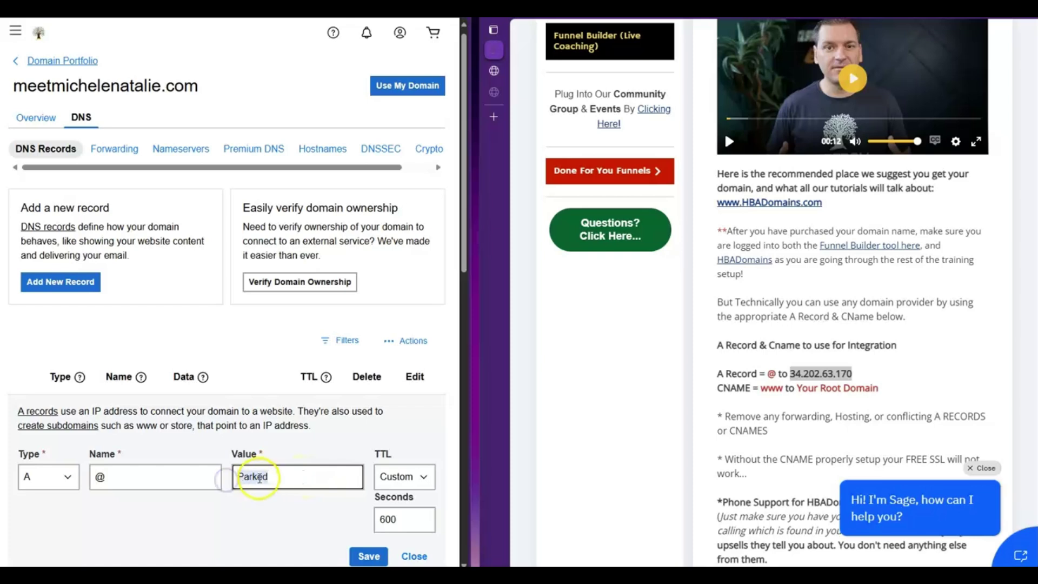
pyautogui.rightClick(260, 479)
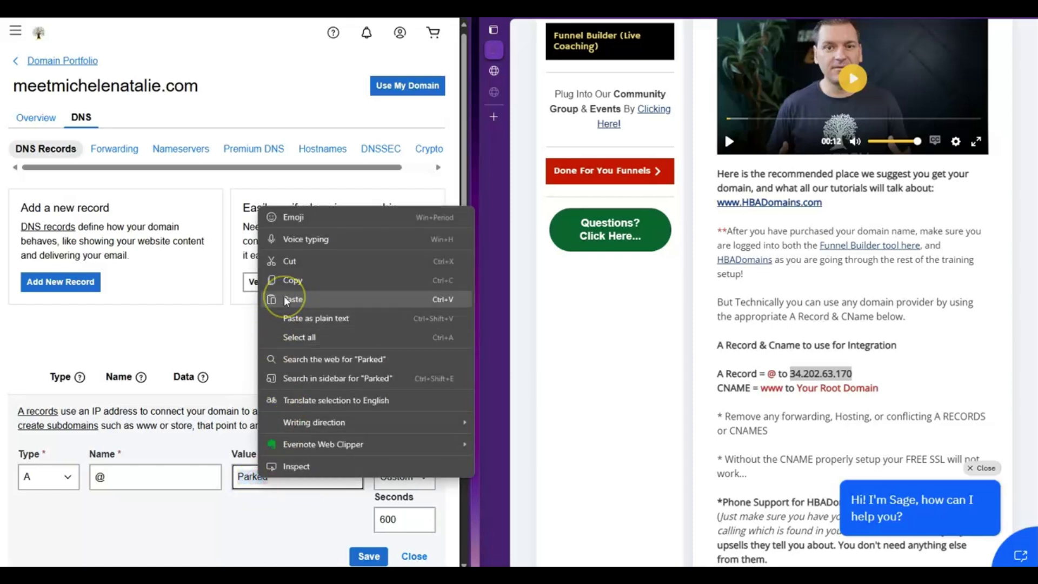
pyautogui.rightClick(252, 481)
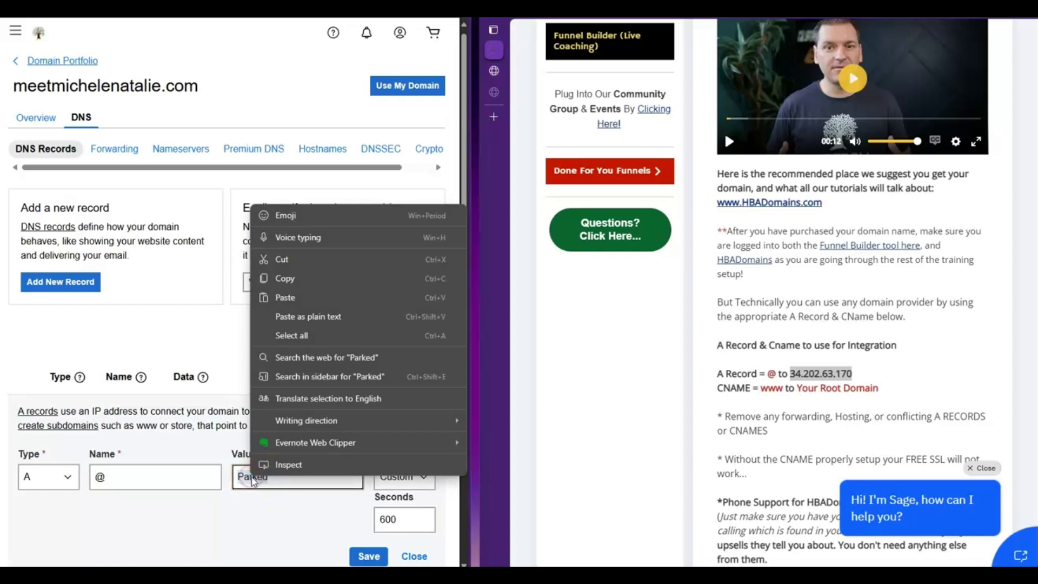
pyautogui.rightClick(253, 481)
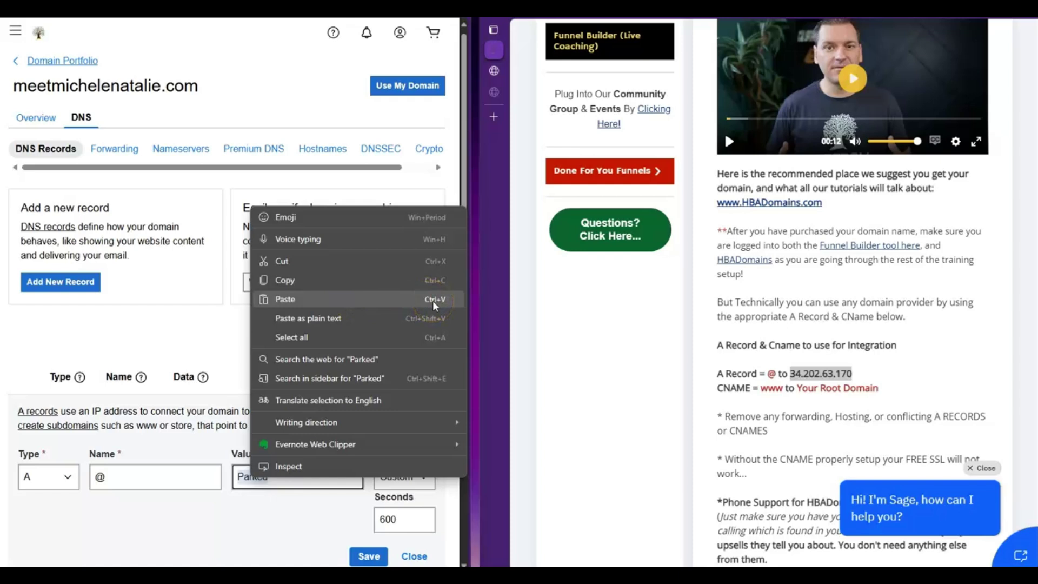
pyautogui.click(309, 302)
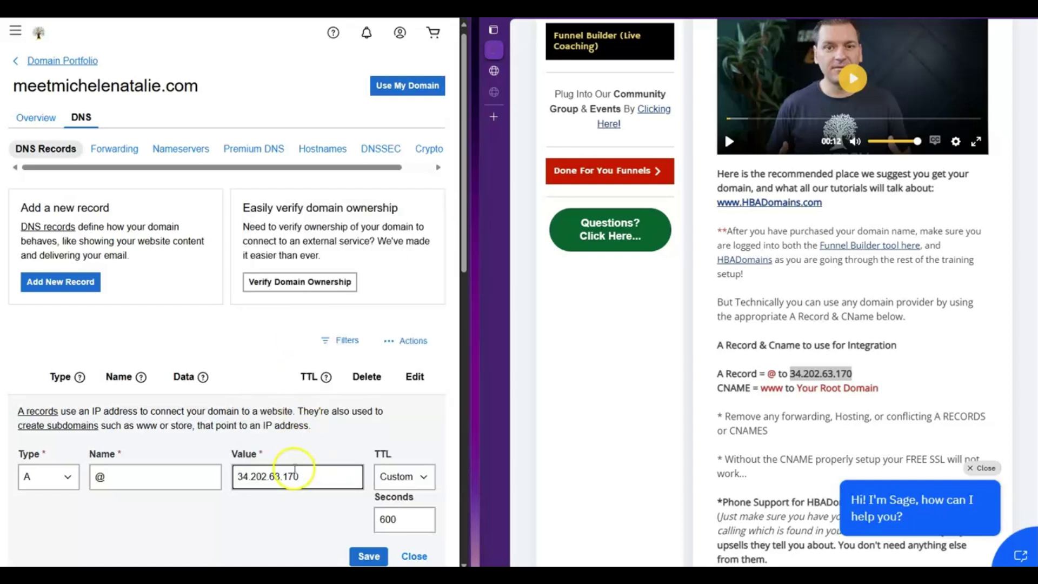
pyautogui.click(368, 557)
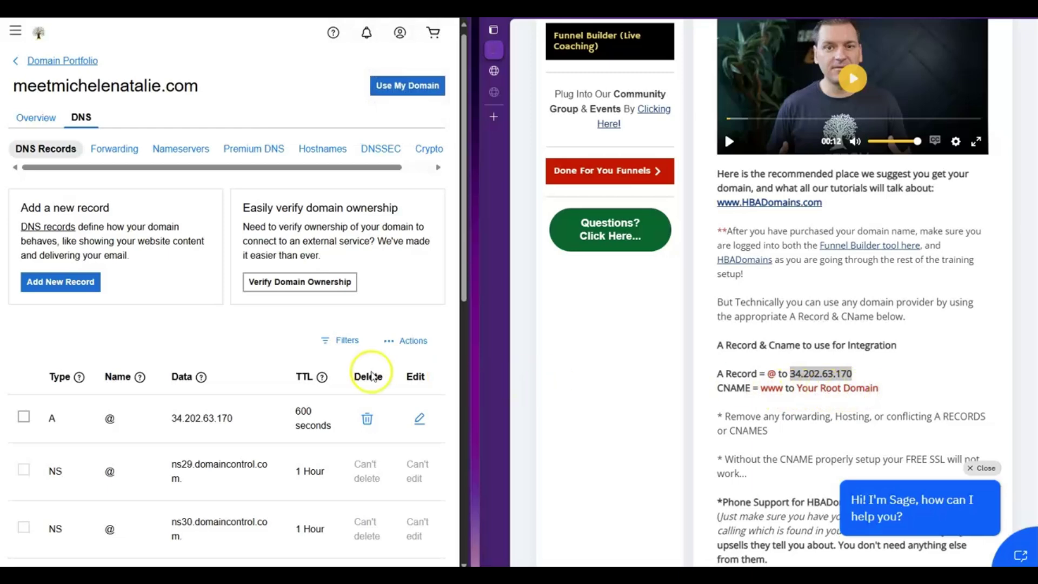
# Compare the CNAME instruction on the training page with the www CNAME entry in the domain's DNS records.
pyautogui.moveTo(718, 388); pyautogui.dragTo(881, 389)
pyautogui.scroll(-3, 219, 403)
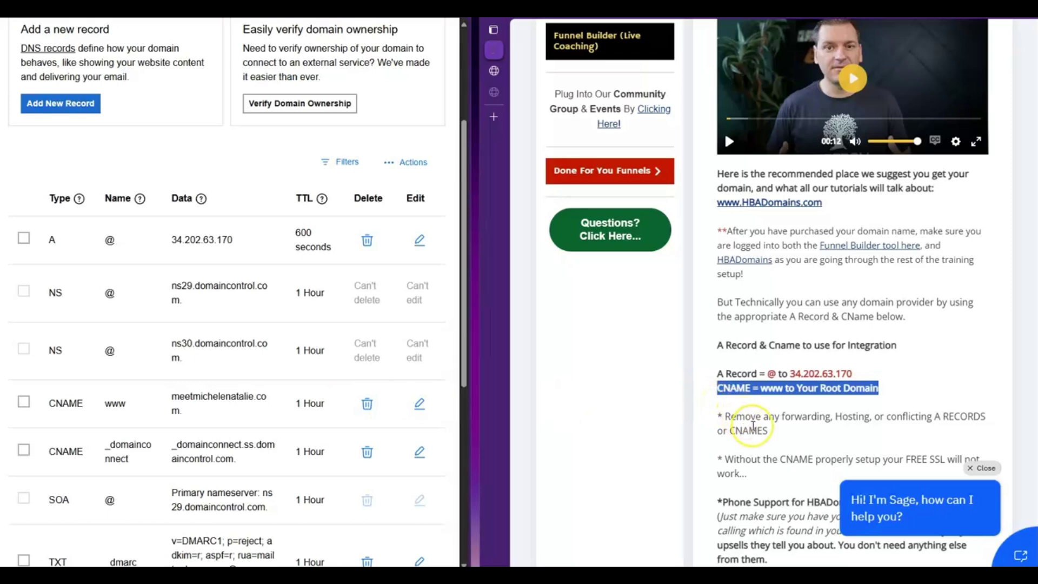
pyautogui.scroll(-2, 771, 430)
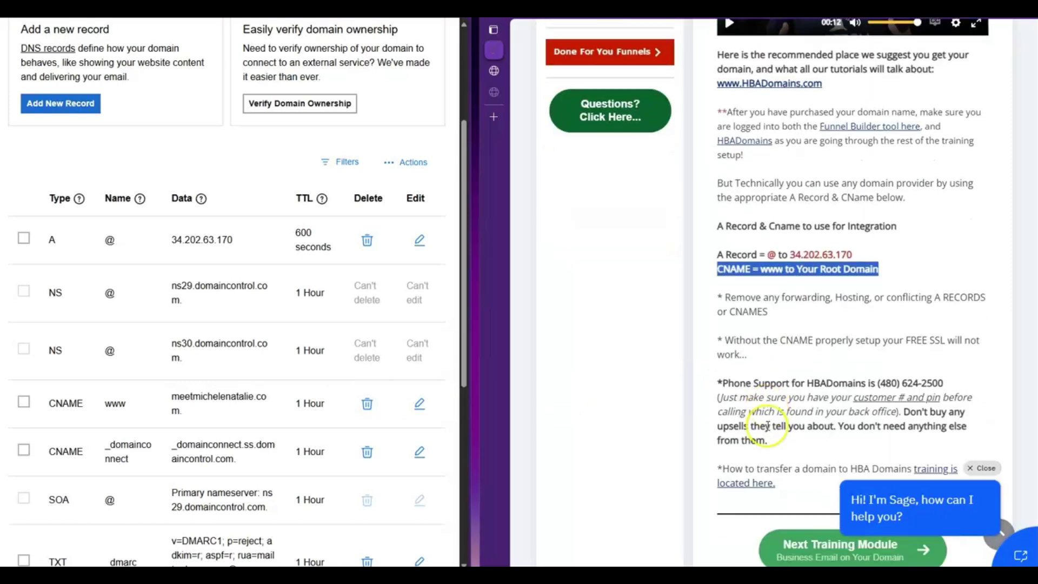
pyautogui.scroll(-2, 274, 413)
pyautogui.scroll(5, 271, 413)
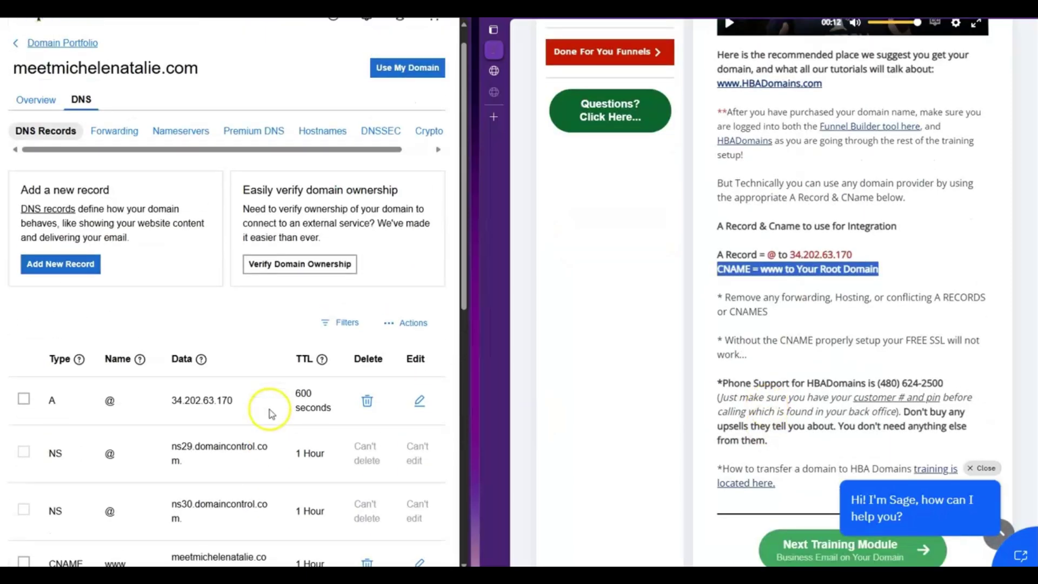
pyautogui.scroll(4, 801, 325)
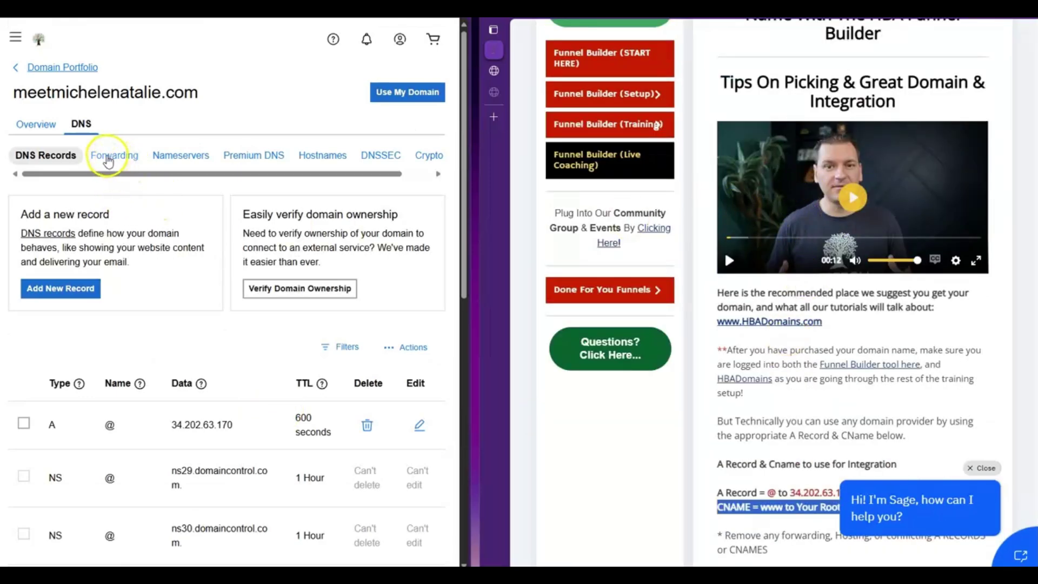
# Check the domain's forwarding settings for any domain or subdomain forwarding, and return to its DNS records.
pyautogui.click(126, 158)
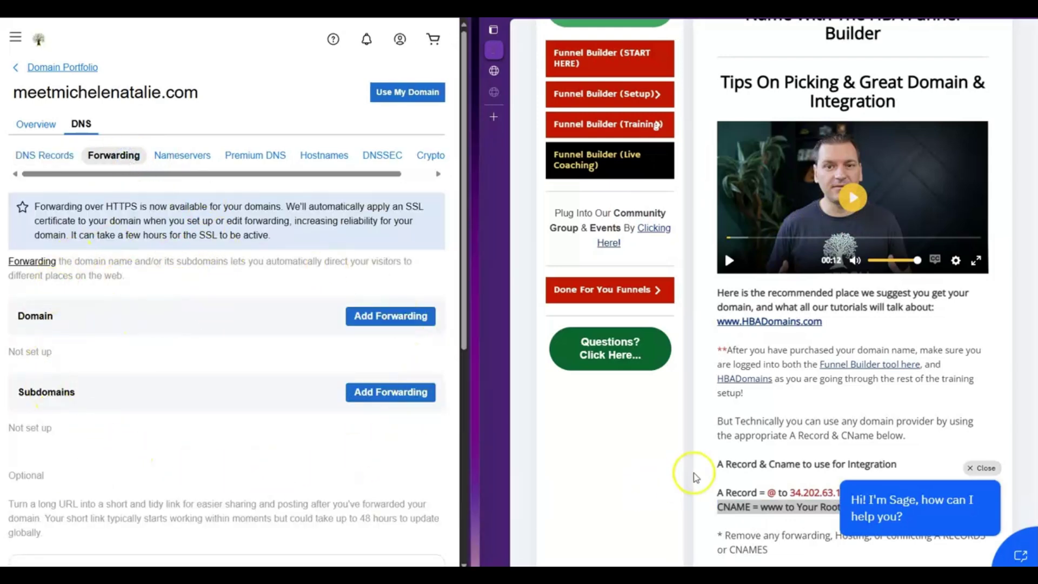
pyautogui.scroll(-3, 732, 436)
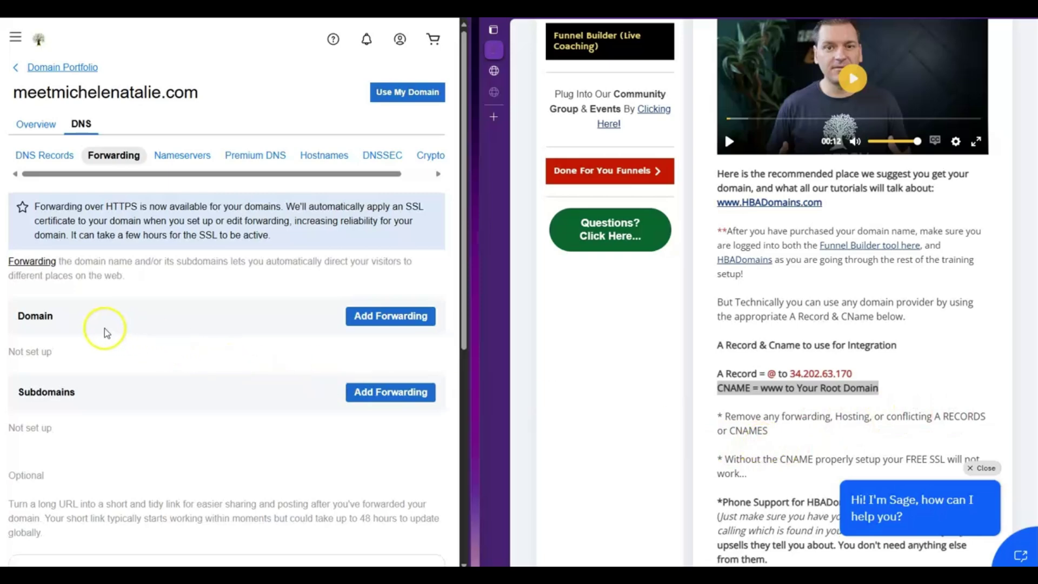
pyautogui.scroll(-4, 97, 404)
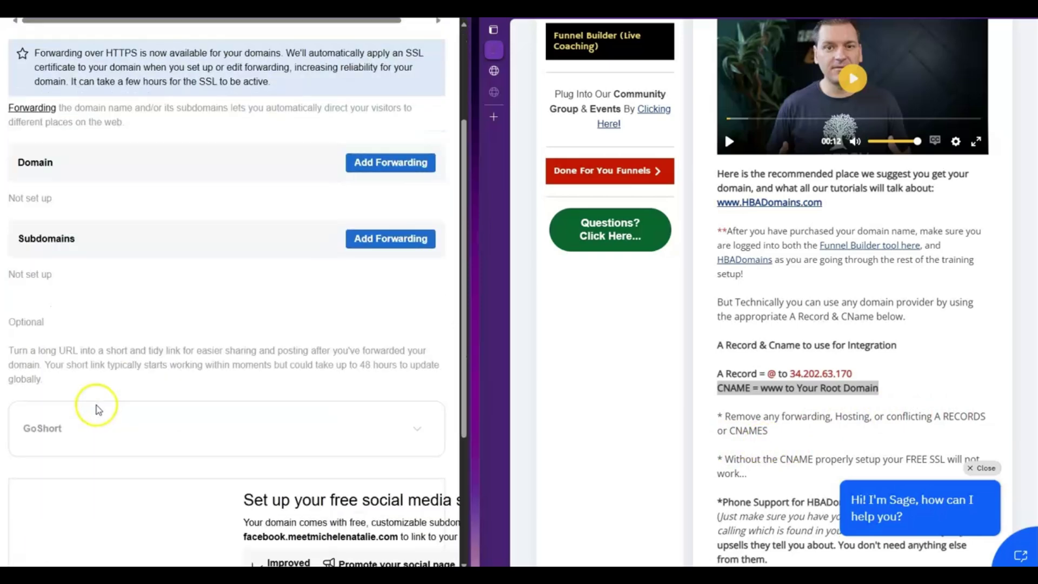
pyautogui.scroll(-4, 96, 410)
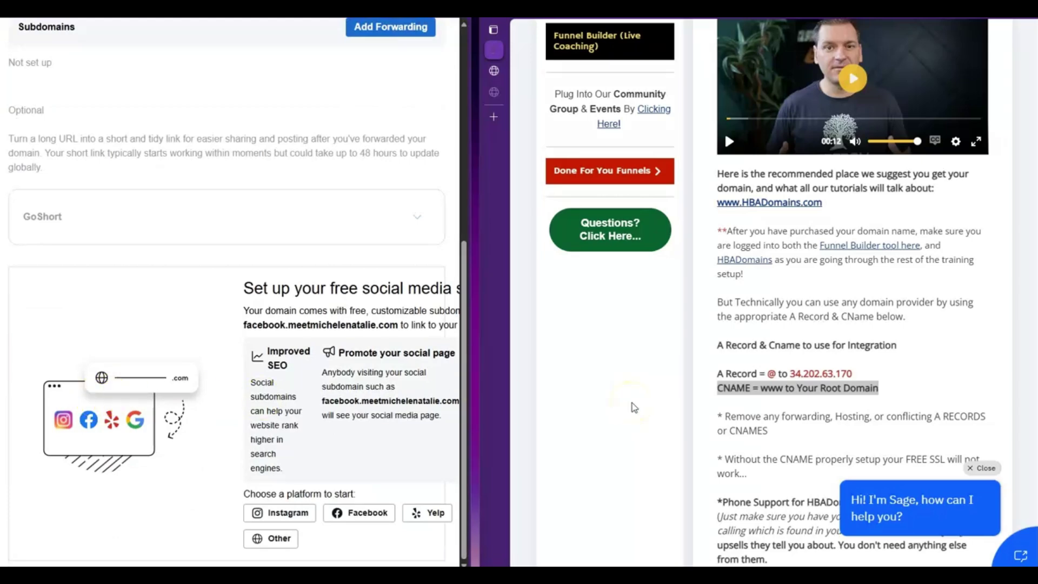
pyautogui.scroll(4, 626, 405)
pyautogui.scroll(5, 132, 262)
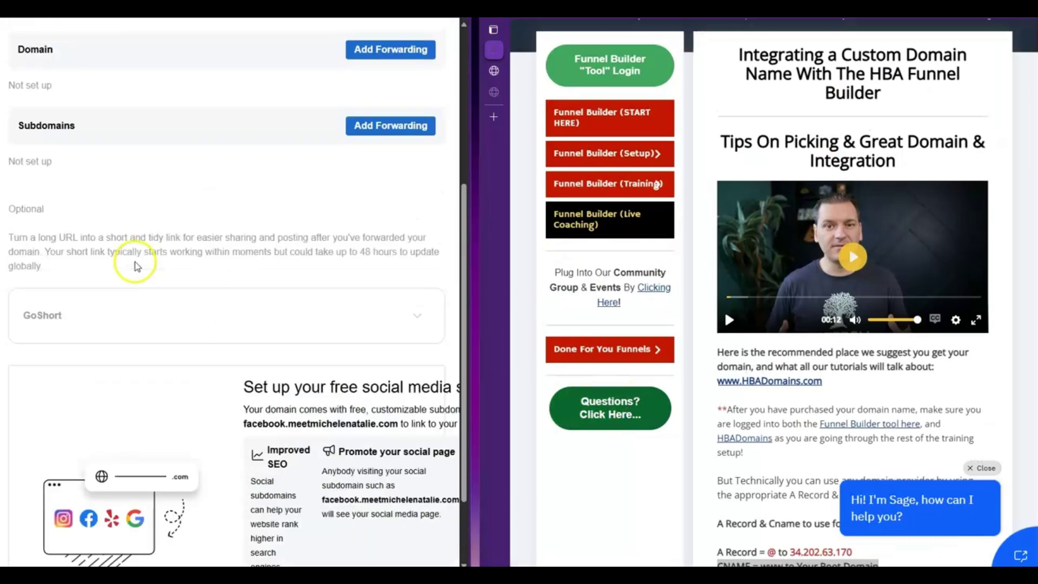
pyautogui.scroll(3, 150, 196)
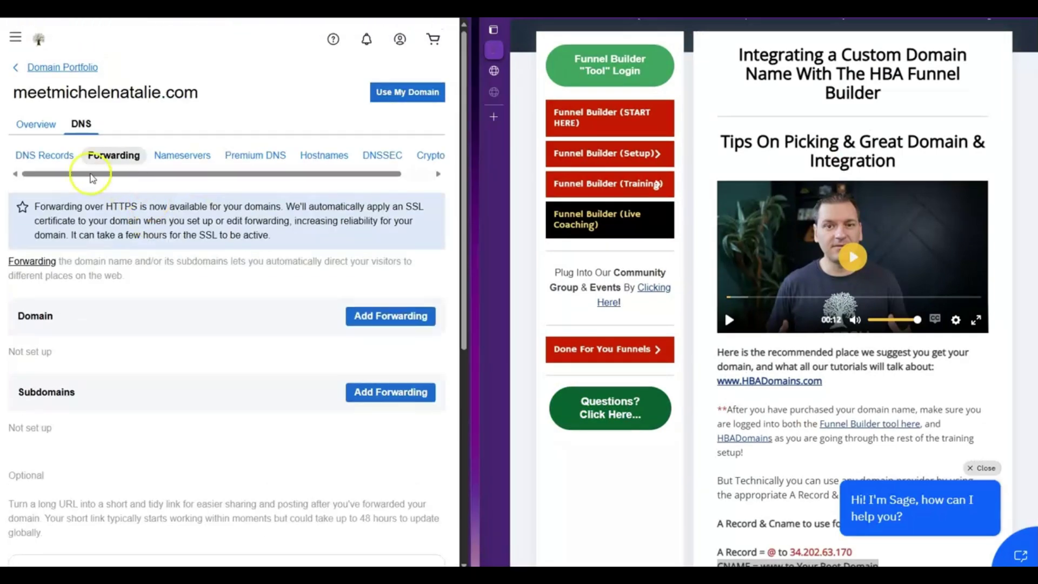
pyautogui.click(28, 158)
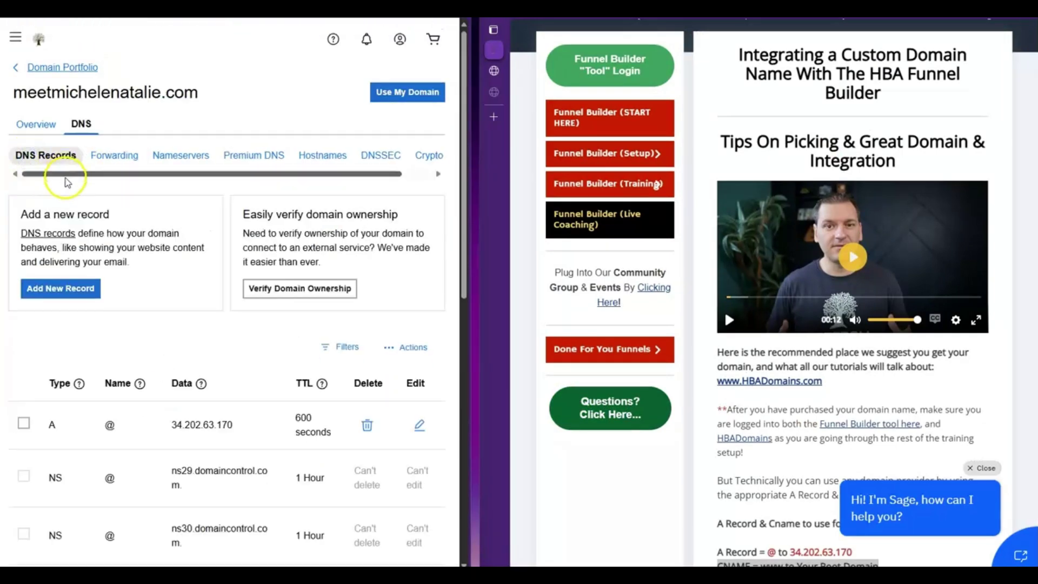
# Copy the domain name meetmichelenatalie.com from the heading of its overview page.
pyautogui.click(29, 125)
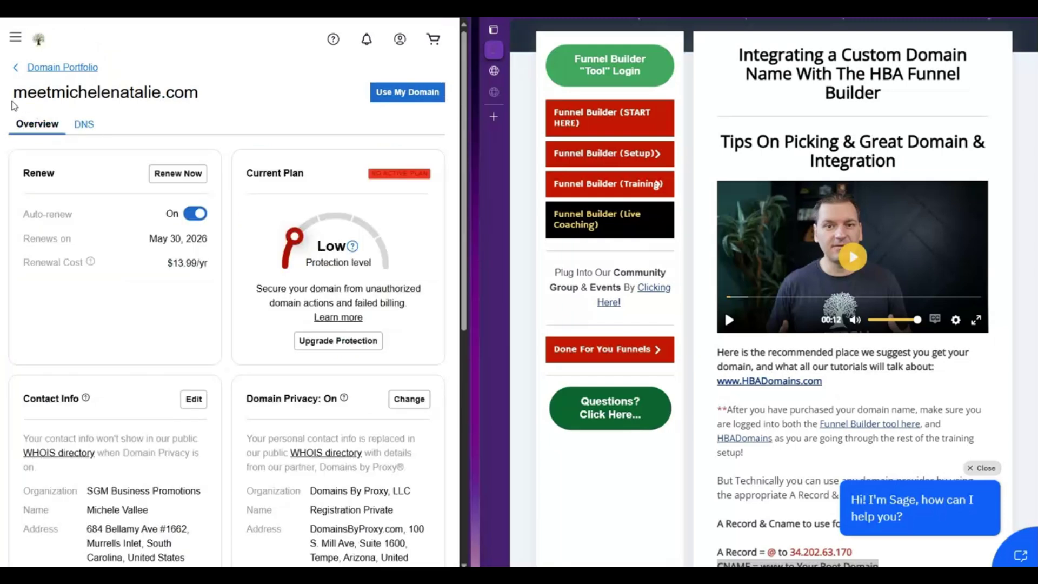
pyautogui.moveTo(15, 96); pyautogui.dragTo(174, 98)
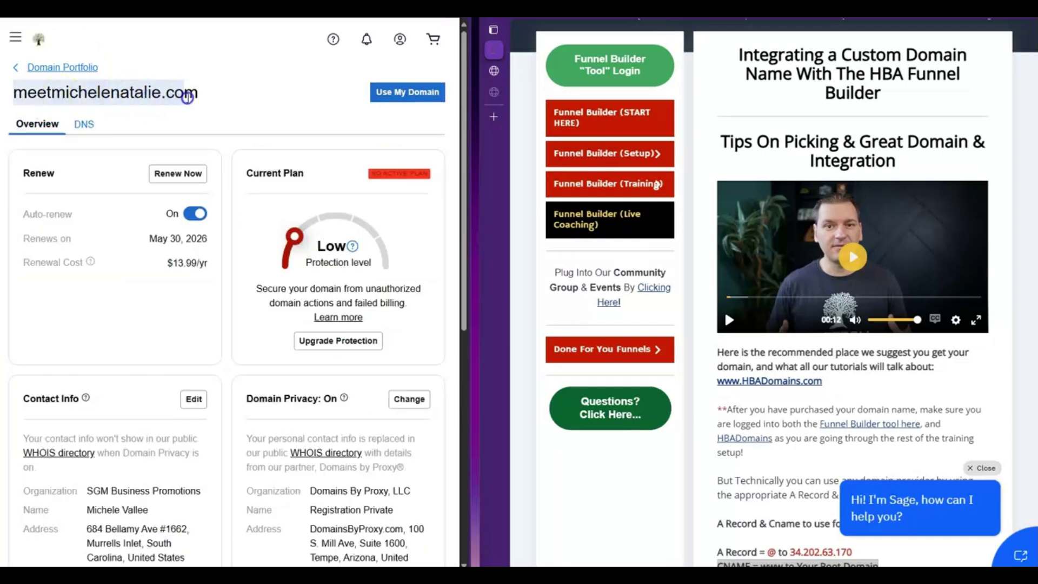
pyautogui.rightClick(195, 97)
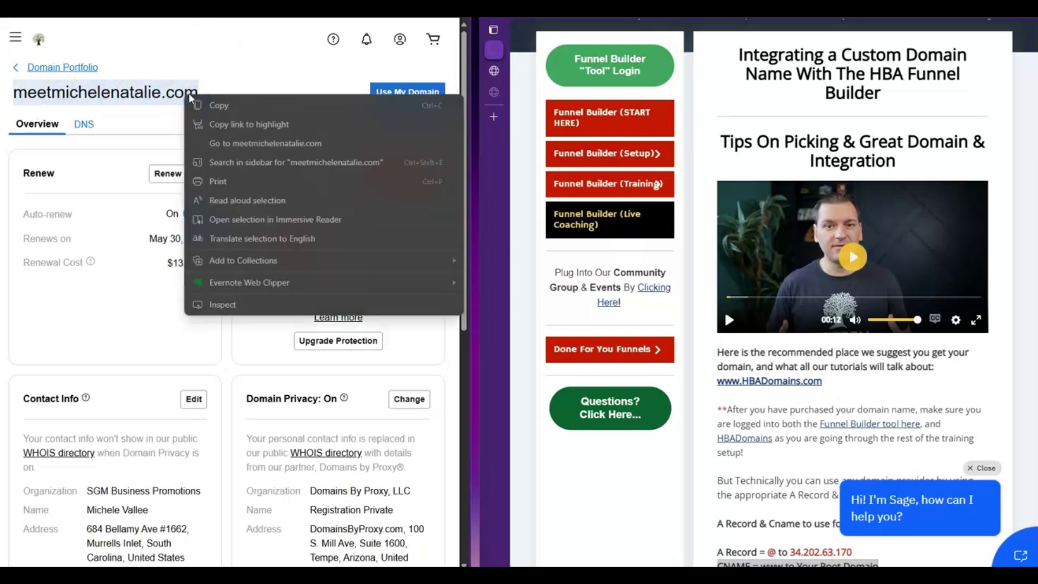
pyautogui.click(208, 103)
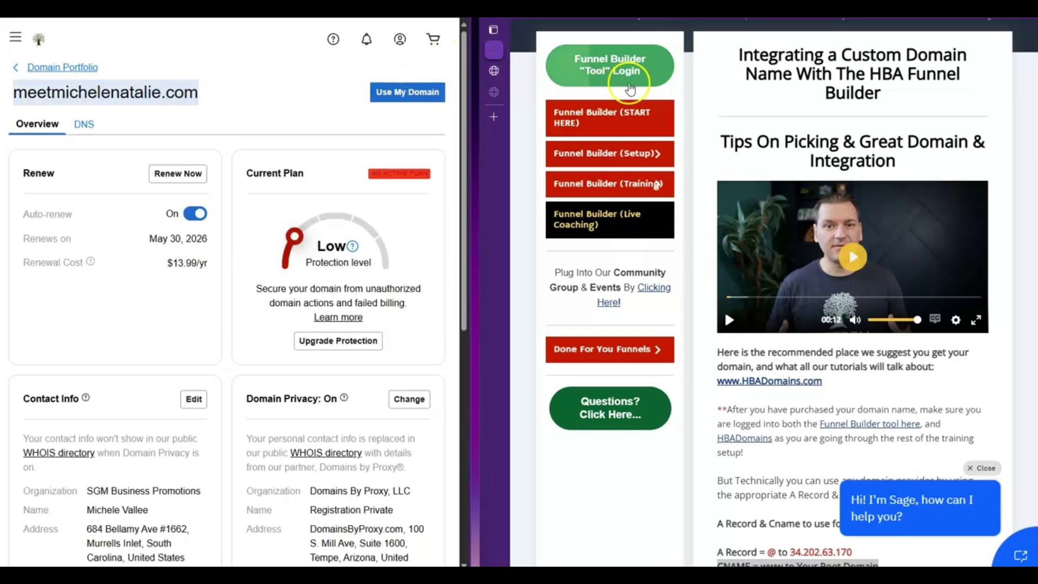
# Switch to the Funnel Builder Academy page and log in to the HBA Funnel Builder tool with the saved credentials.
pyautogui.click(507, 124)
pyautogui.click(494, 112)
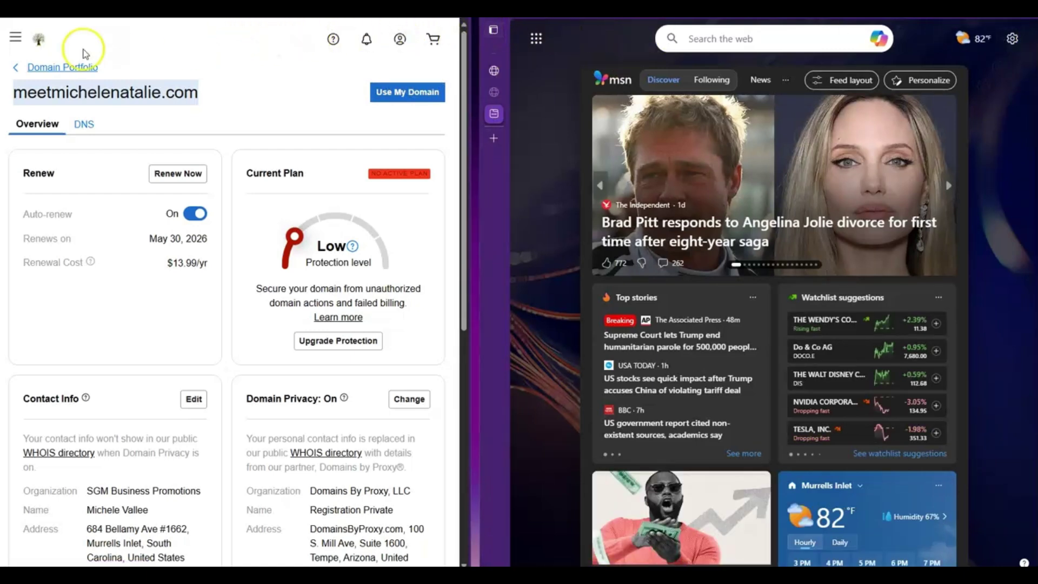
pyautogui.moveTo(3, 287)
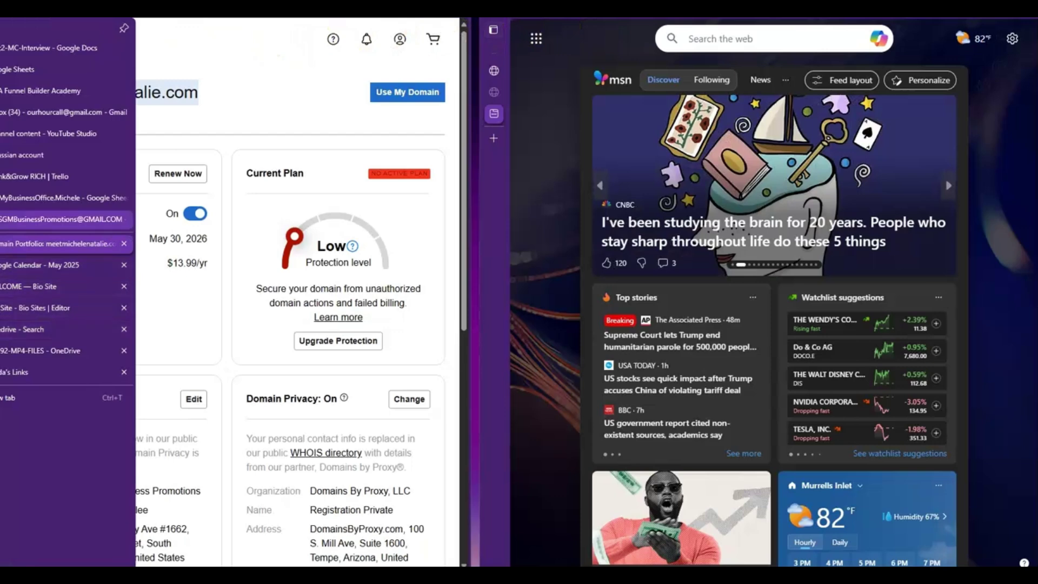
pyautogui.click(40, 95)
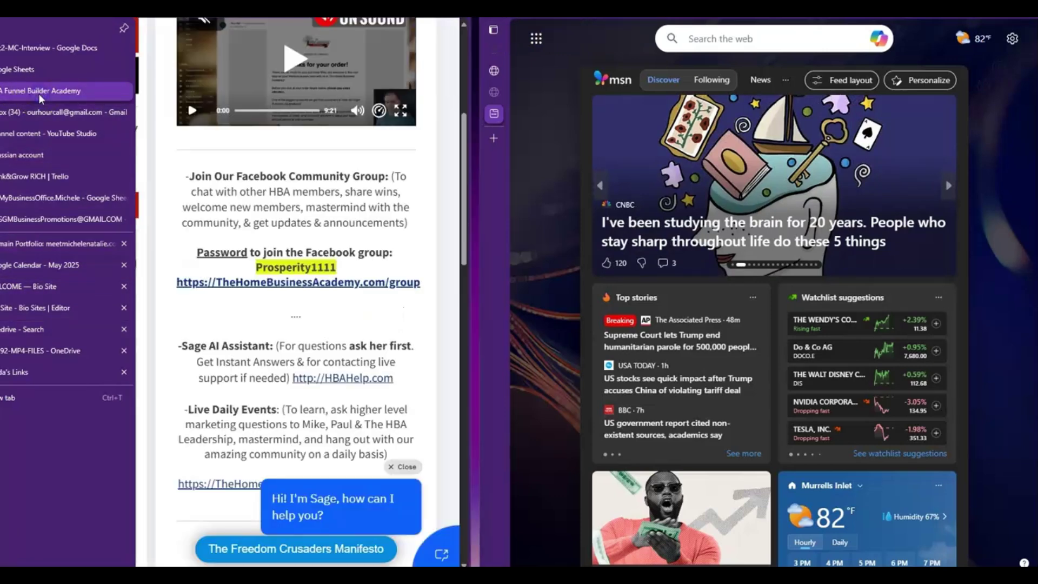
pyautogui.scroll(5, 276, 235)
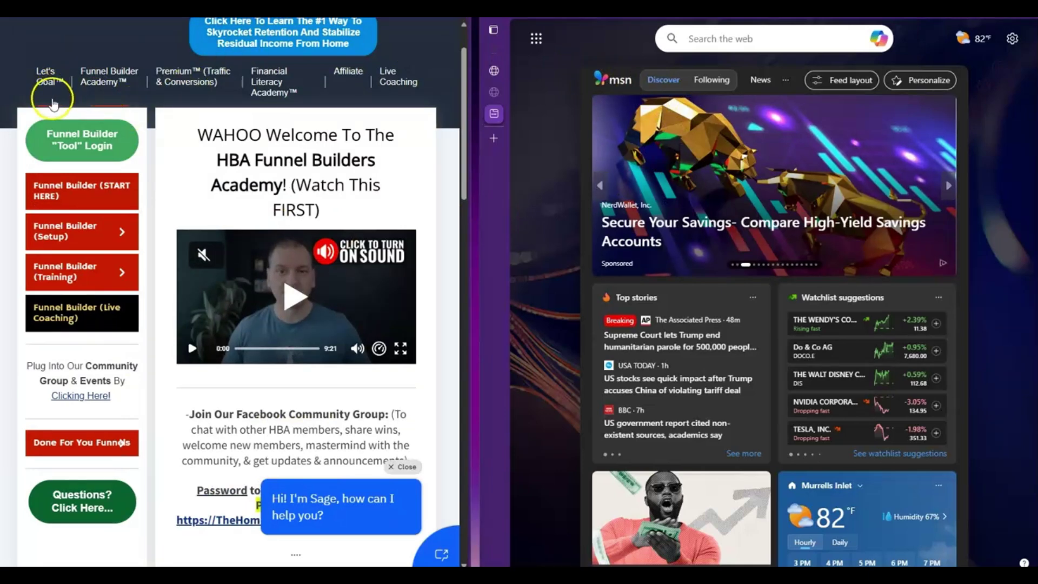
pyautogui.click(90, 149)
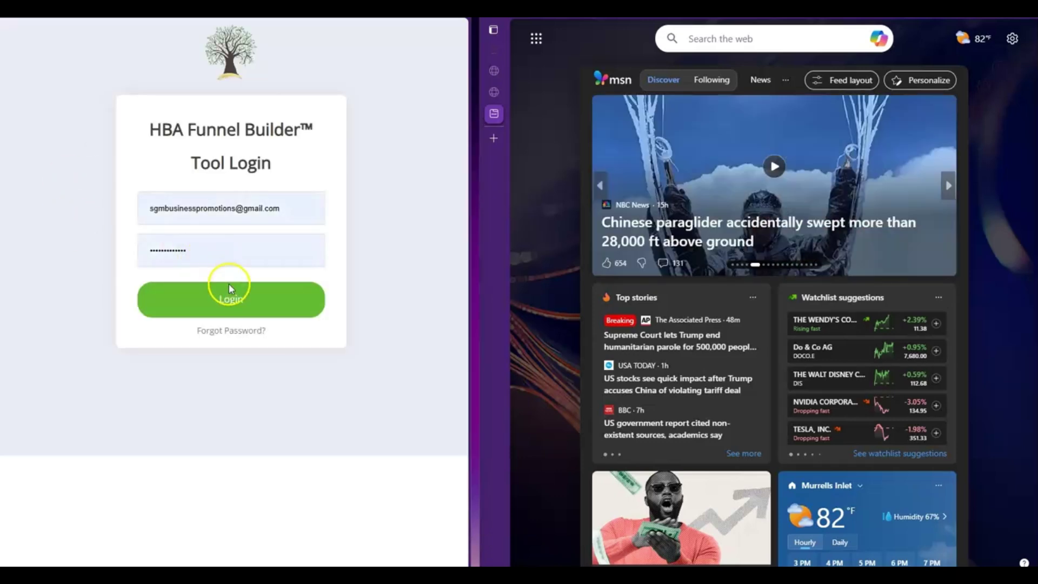
pyautogui.click(233, 300)
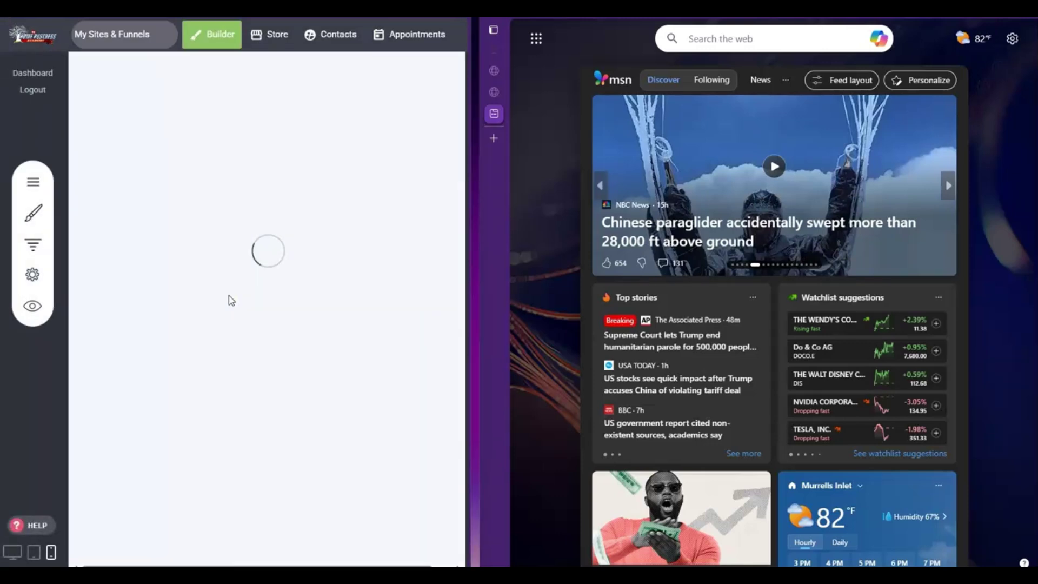
# Look through the site's page list and styling options, and open the Domains section of the funnel settings.
pyautogui.click(34, 183)
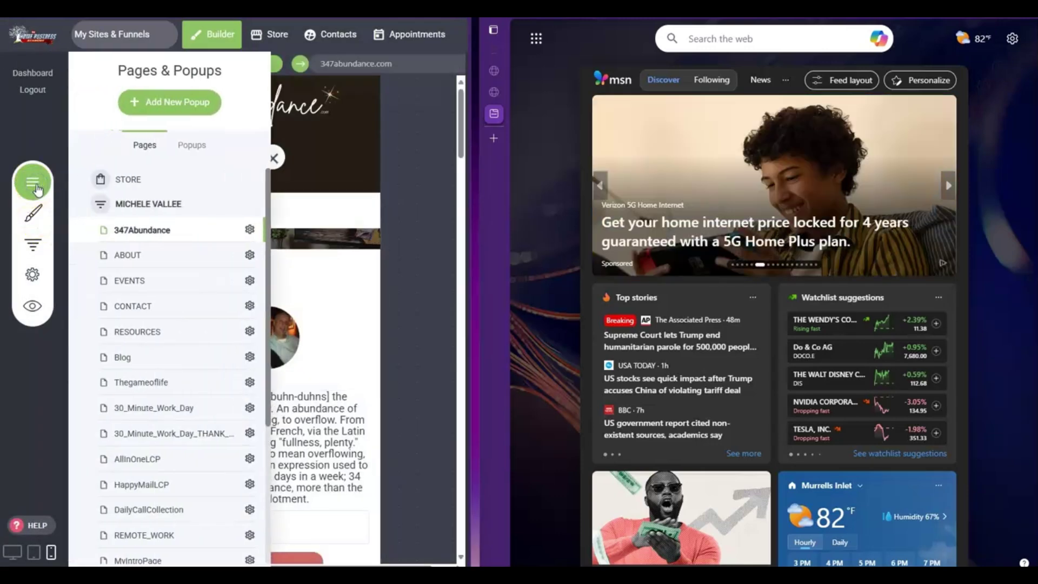
pyautogui.click(144, 235)
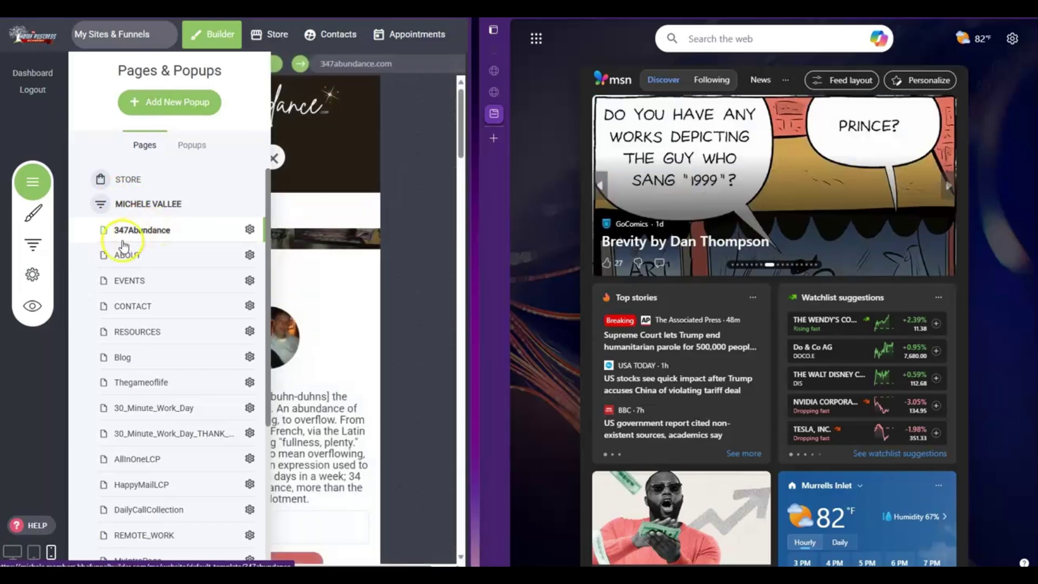
pyautogui.click(36, 215)
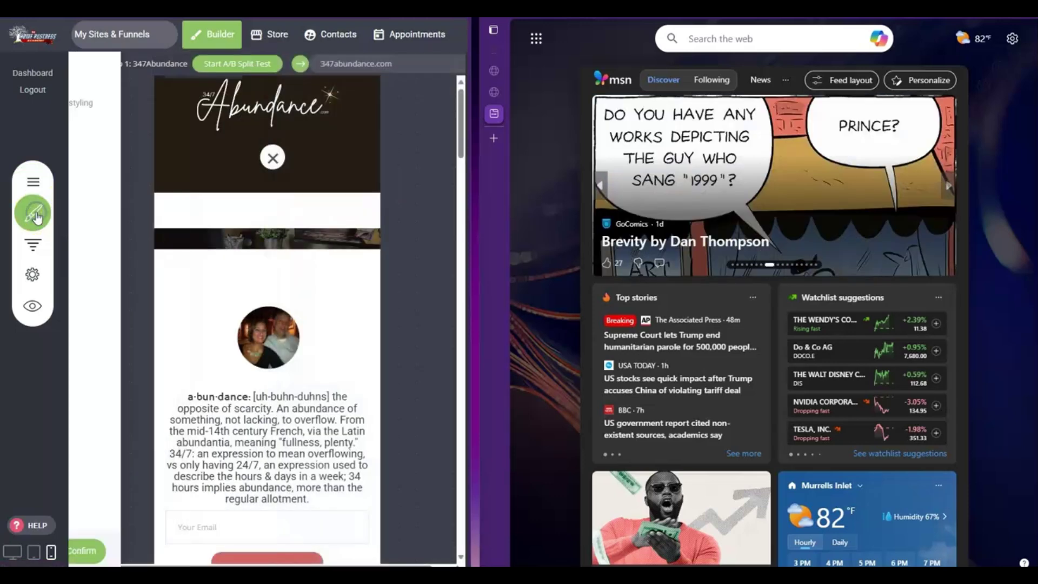
pyautogui.click(44, 268)
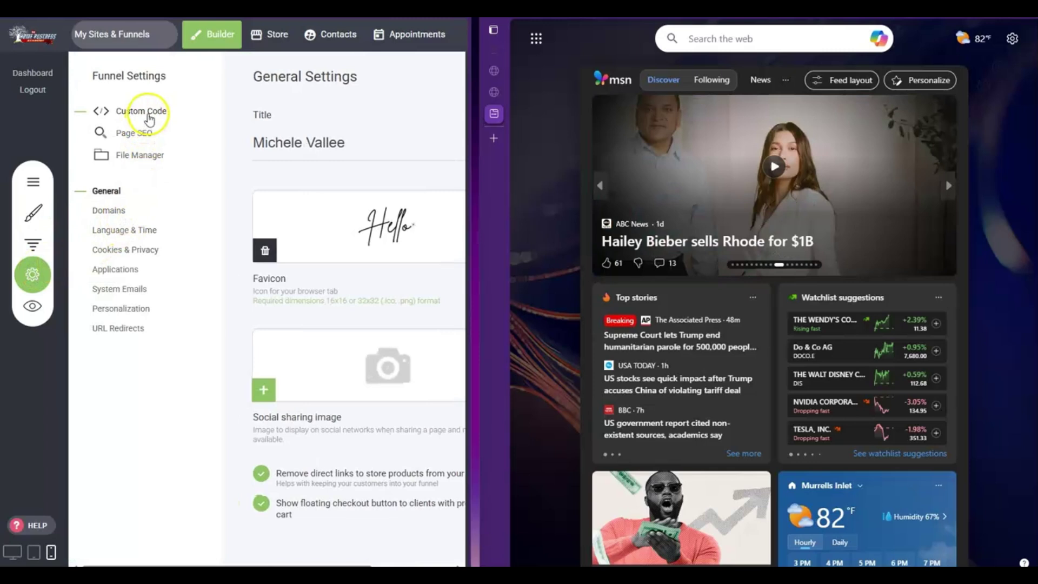
pyautogui.click(119, 212)
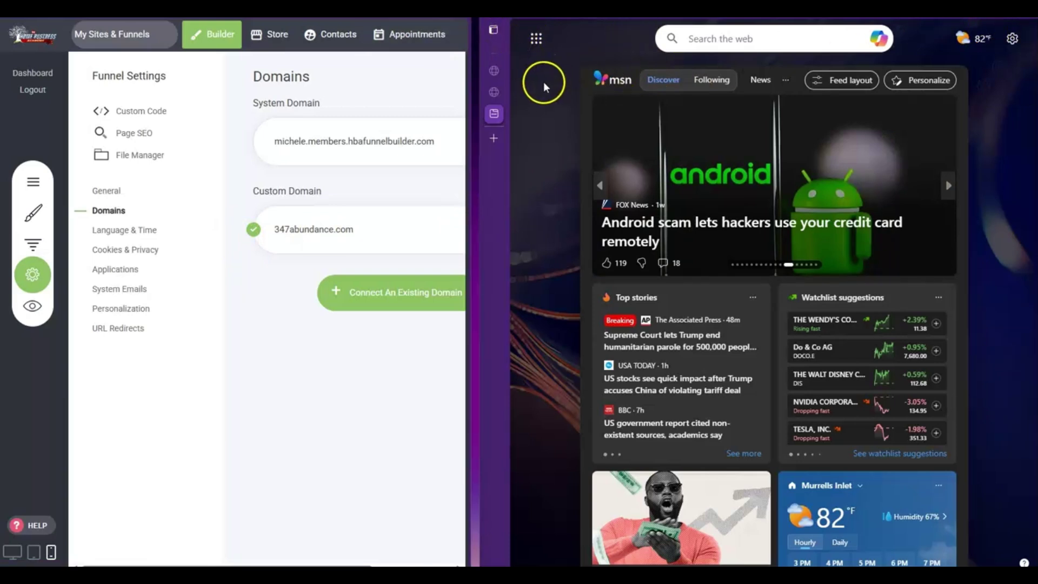
pyautogui.tripleClick(957, 44)
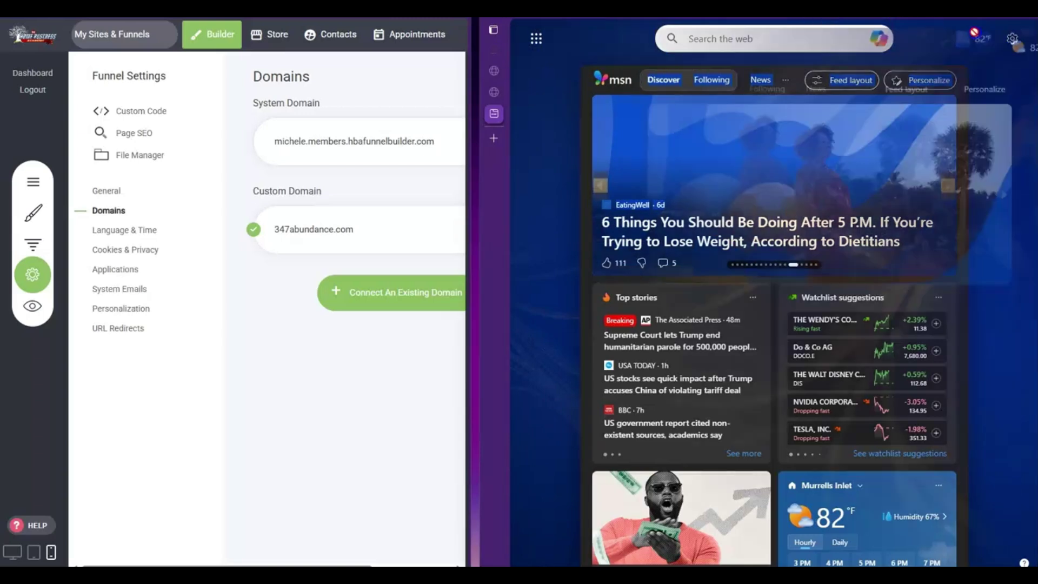
# Close the extra browser window showing the news start page and reposition the funnel builder window.
pyautogui.moveTo(498, 29)
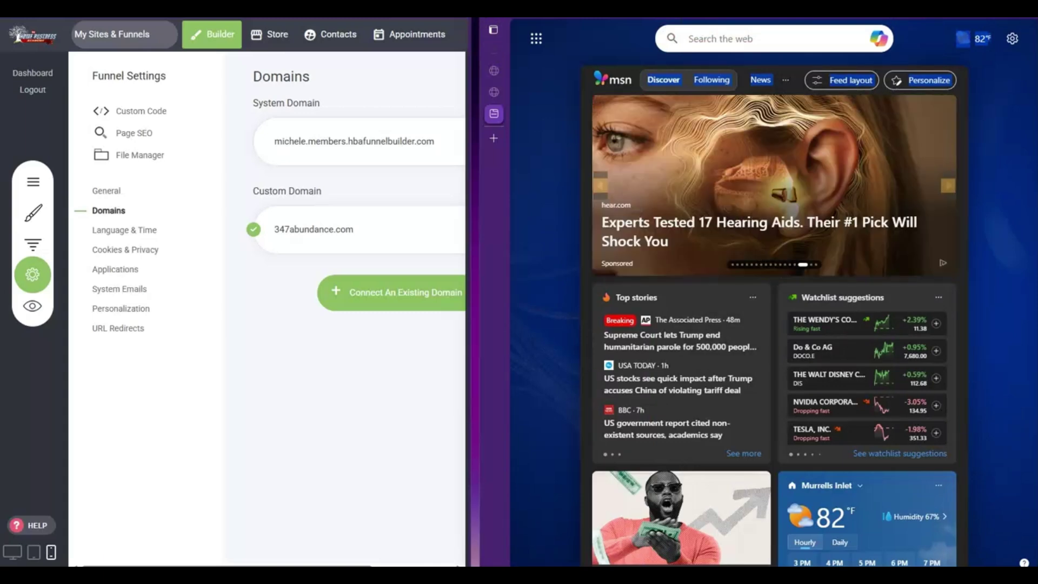
pyautogui.hotkey('alt', 'F4')
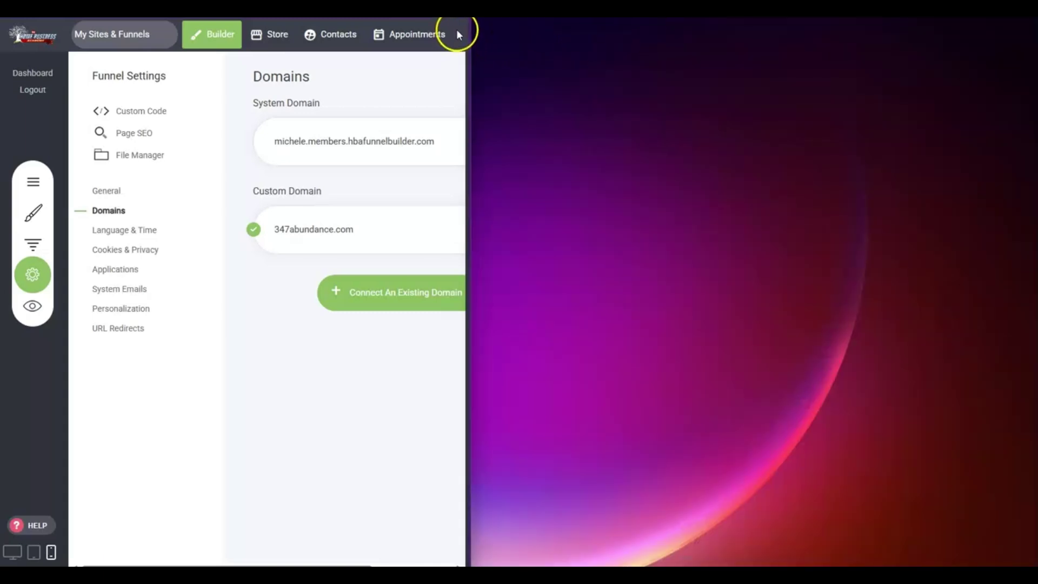
pyautogui.moveTo(367, 22); pyautogui.dragTo(560, 56)
pyautogui.click(616, 44)
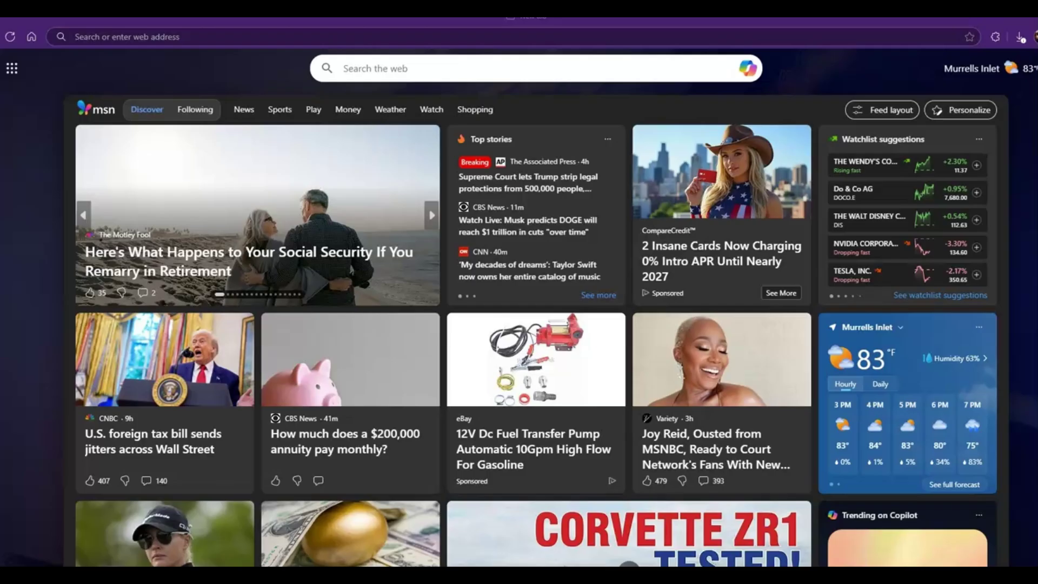
# Open meetmichelenatalie.com in a new browser page to check that the custom domain loads the funnel site.
pyautogui.click(157, 38)
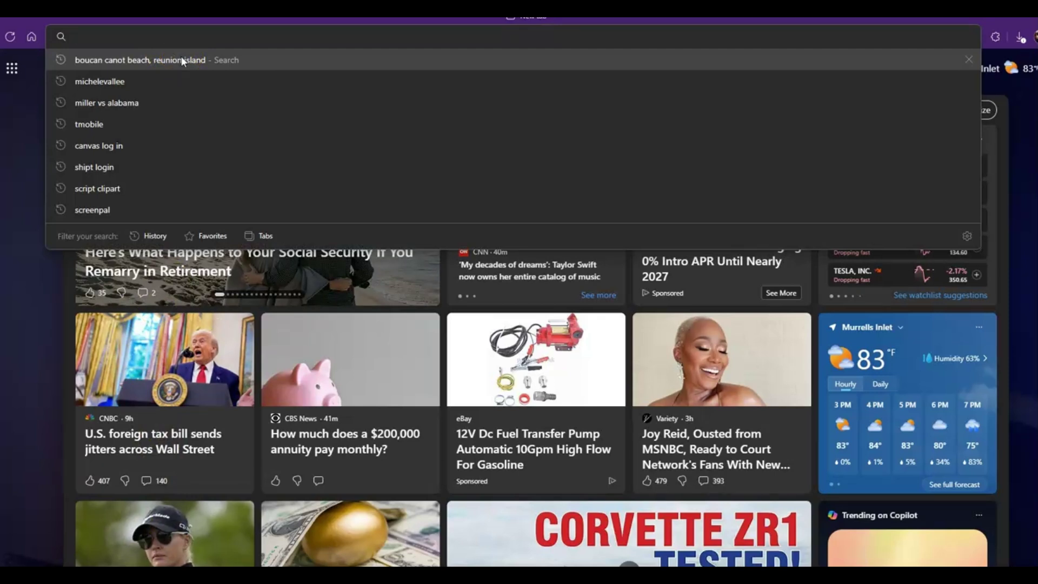
pyautogui.write('M')
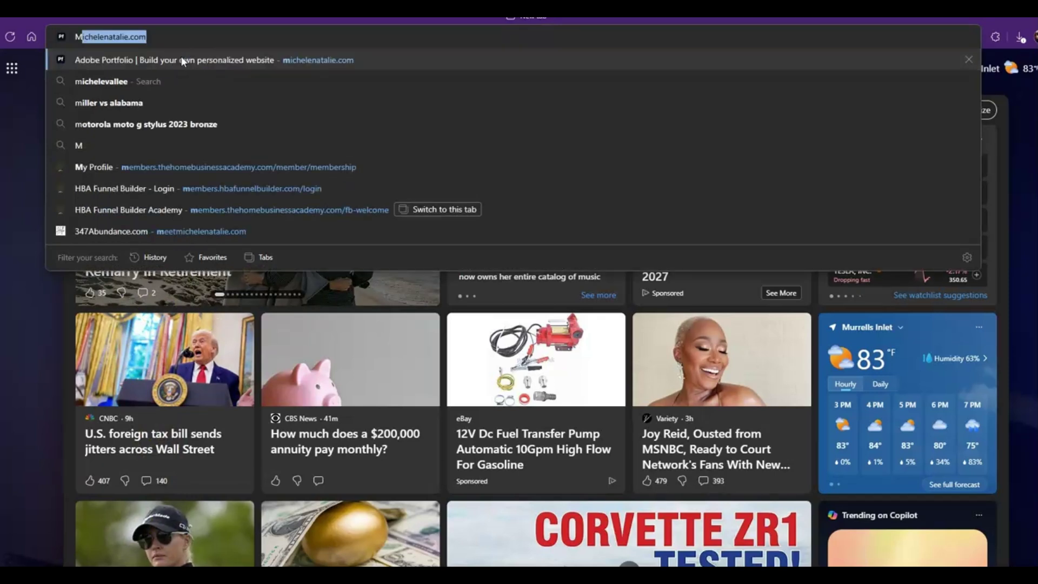
pyautogui.write('EET')
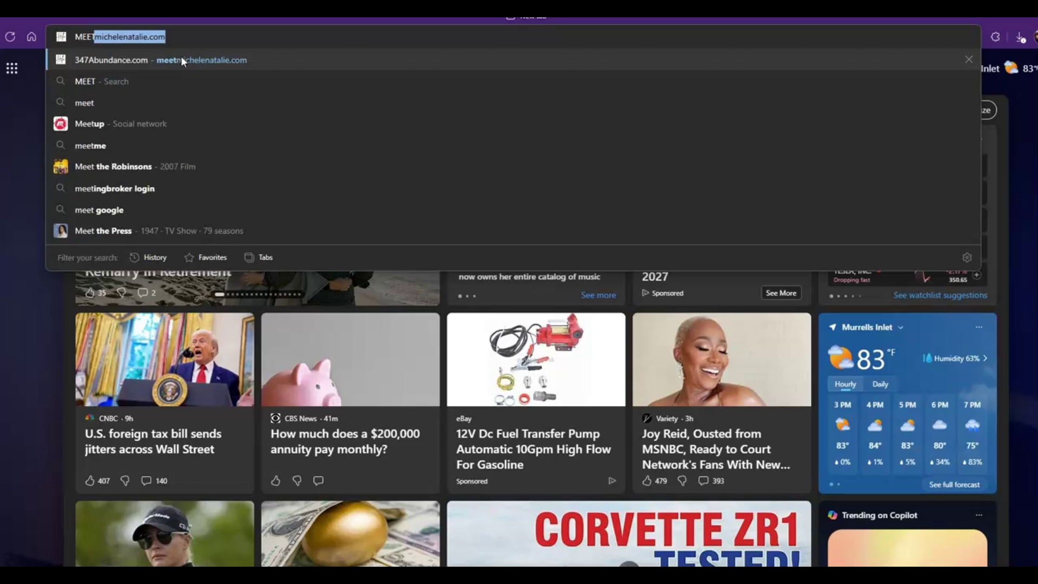
pyautogui.press('End')
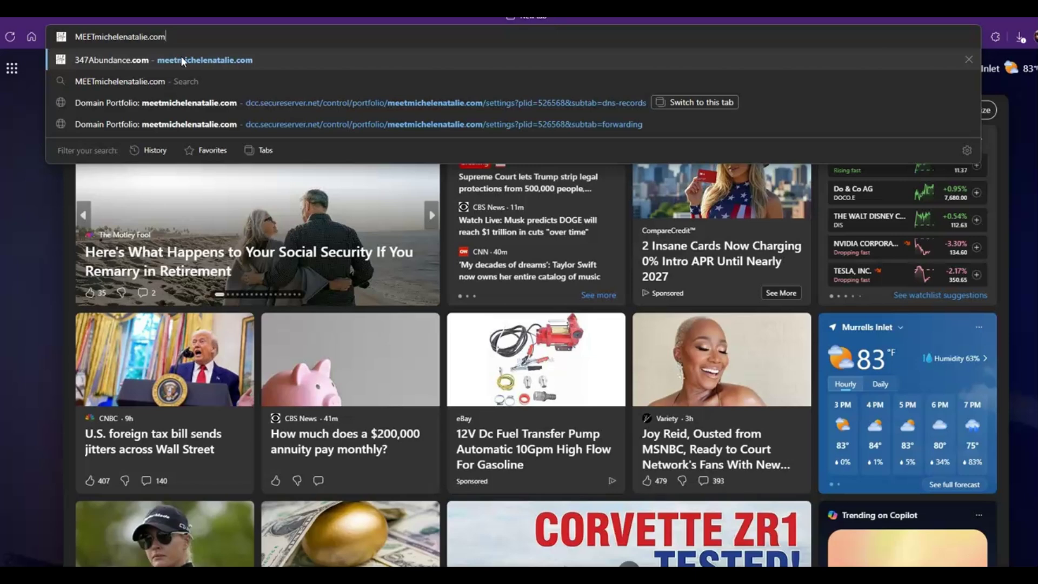
pyautogui.click(181, 60)
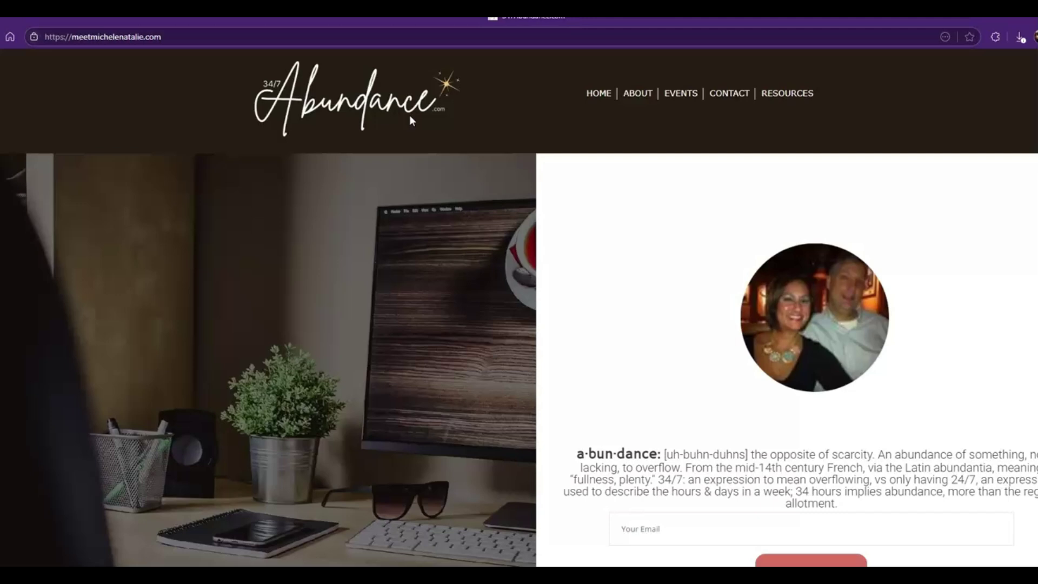
pyautogui.click(391, 102)
pyautogui.click(77, 46)
pyautogui.click(187, 152)
# Switch to the Notepad domain setup notes and review the conflicting-record, SSL and phone support instructions, repositioning the window over the site.
pyautogui.hotkey('alt', 'Tab')
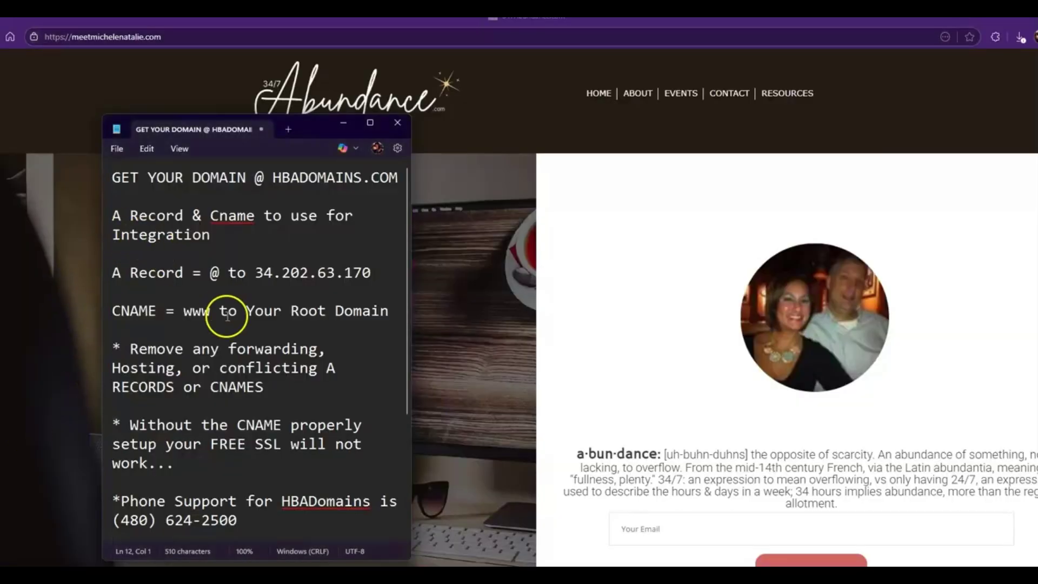
pyautogui.scroll(-1, 221, 332)
pyautogui.scroll(-3, 222, 333)
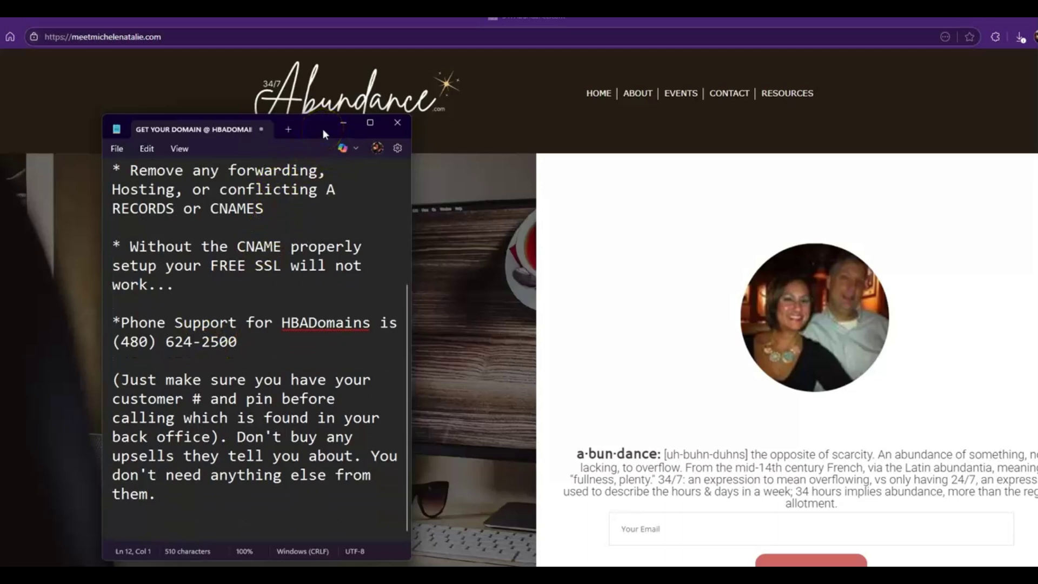
pyautogui.moveTo(322, 128); pyautogui.dragTo(1, 133)
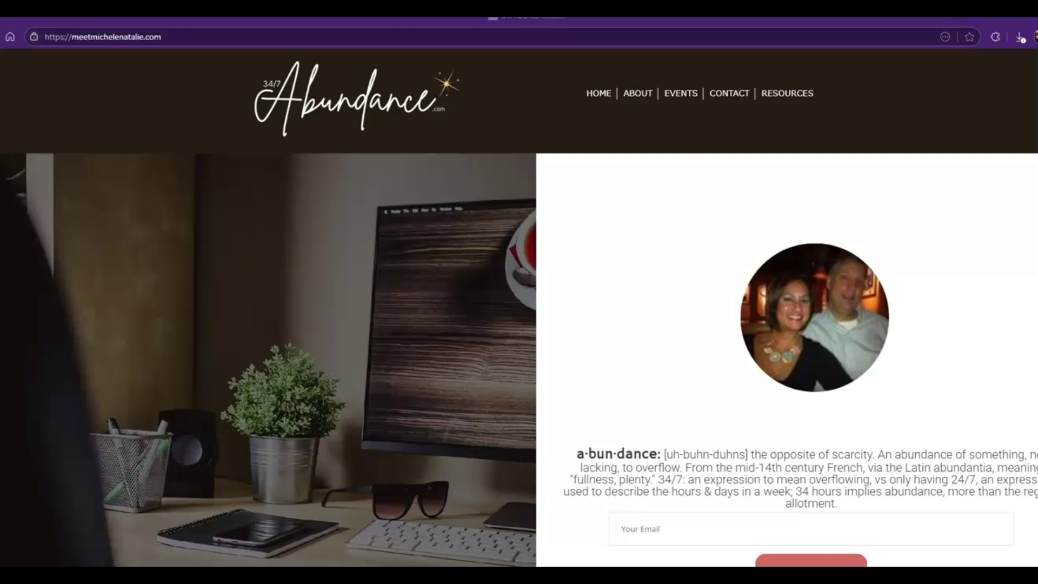
pyautogui.hotkey('alt', 'Tab')
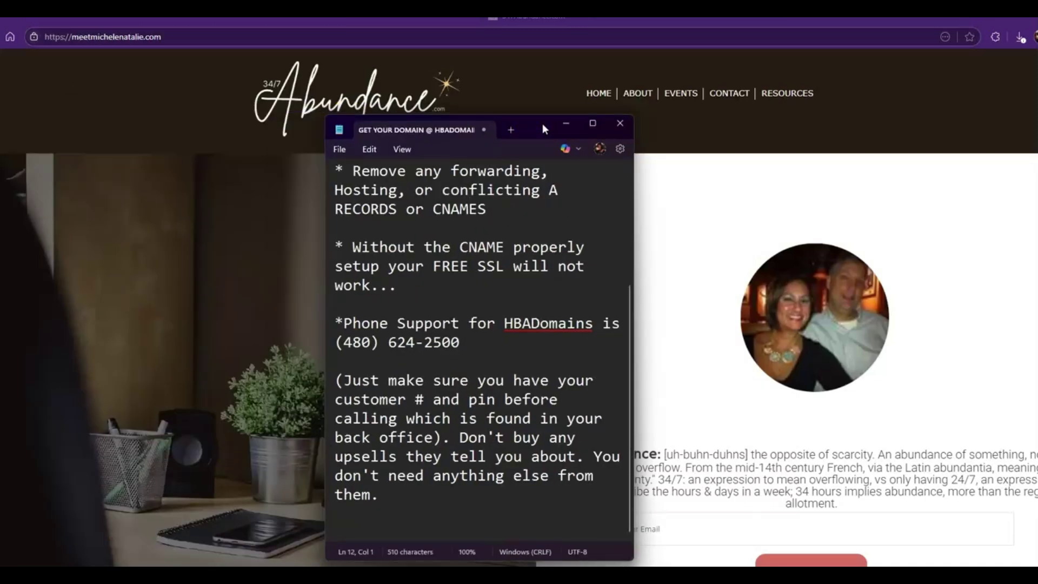
pyautogui.moveTo(543, 127); pyautogui.dragTo(877, 130)
pyautogui.click(899, 126)
pyautogui.moveTo(1037, 108); pyautogui.dragTo(596, 82)
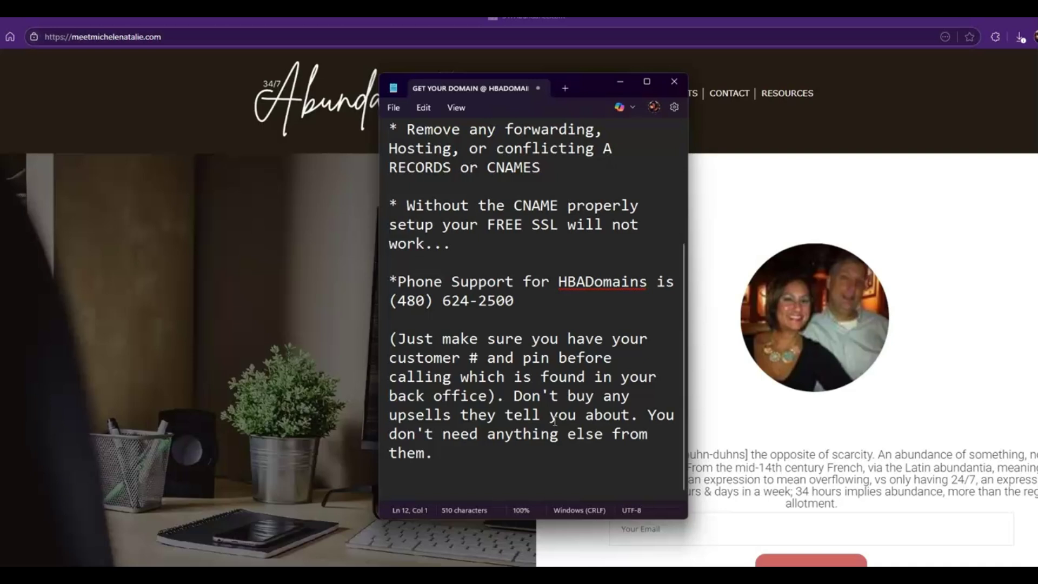
# Return to the live site in the browser and check its https address.
pyautogui.click(171, 37)
pyautogui.click(171, 37)
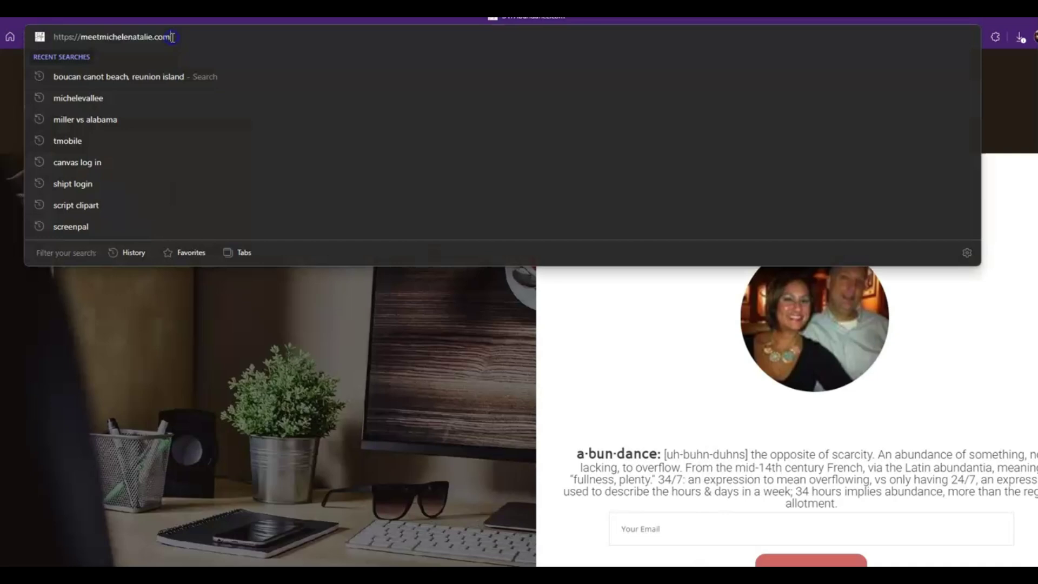
pyautogui.click(284, 414)
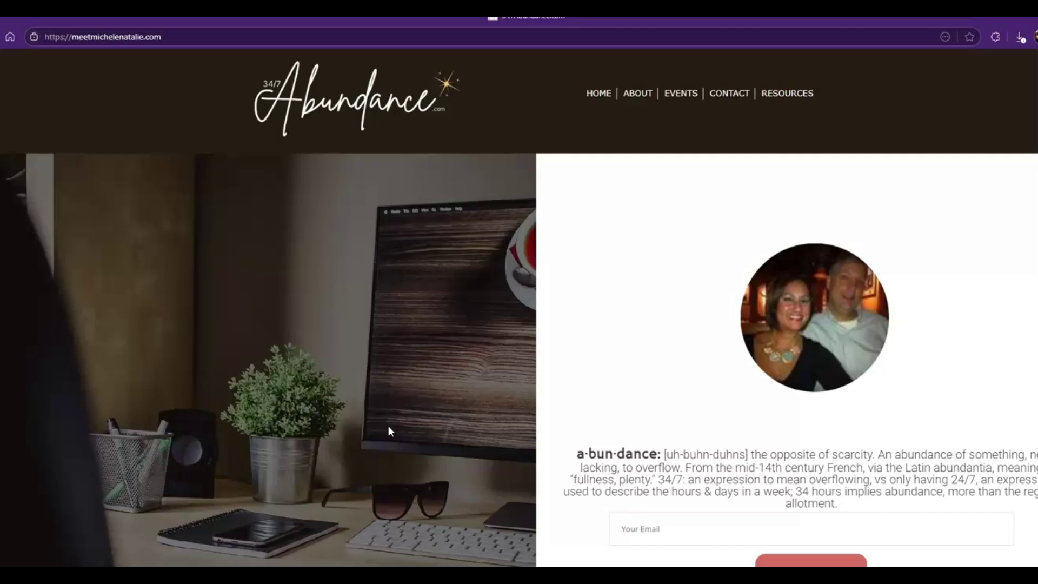
pyautogui.click(256, 554)
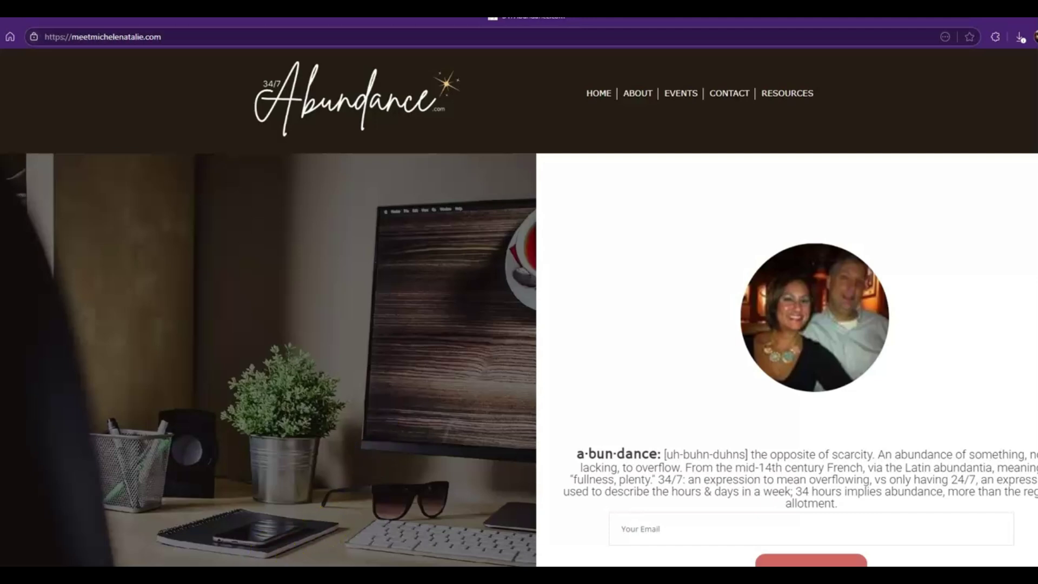